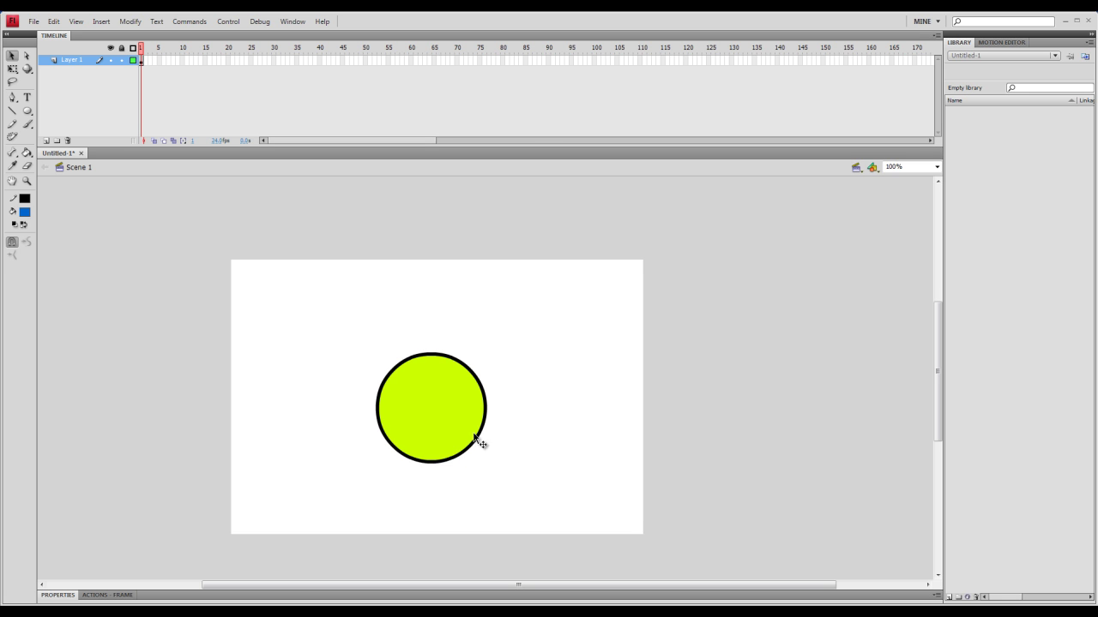
pyautogui.moveTo(539, 511); pyautogui.dragTo(346, 340)
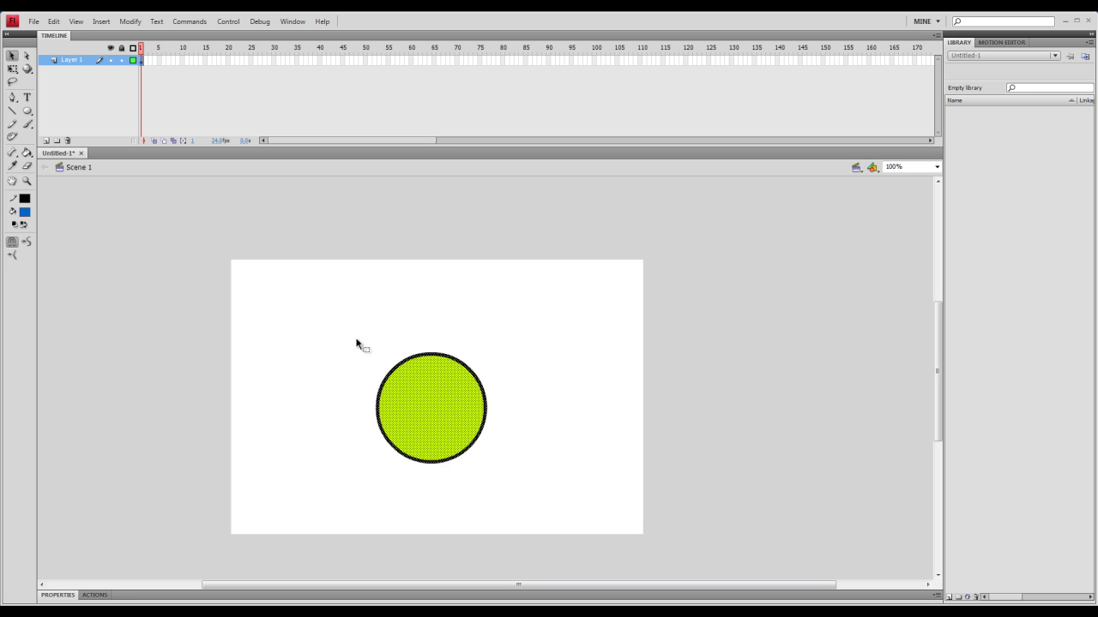
pyautogui.click(130, 21)
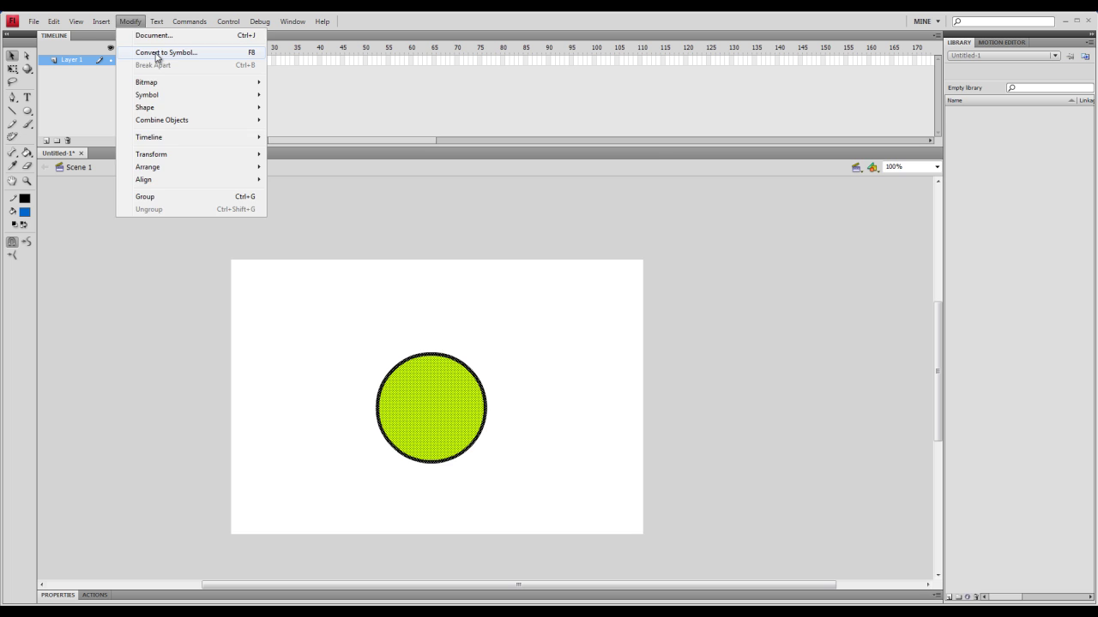
pyautogui.click(163, 51)
pyautogui.click(528, 206)
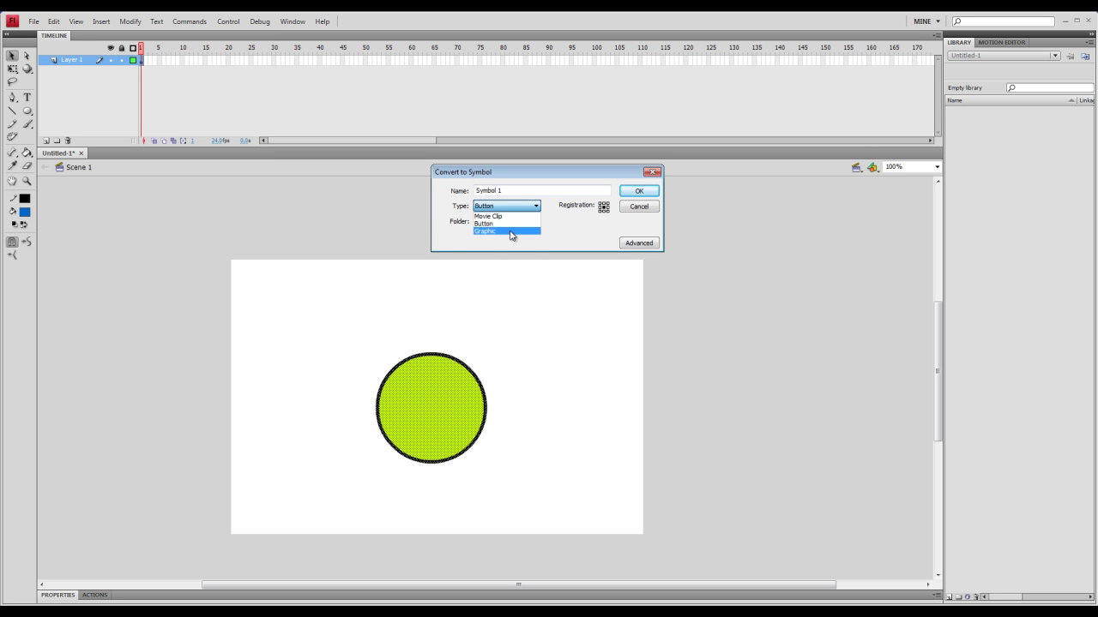
pyautogui.click(636, 220)
pyautogui.click(639, 207)
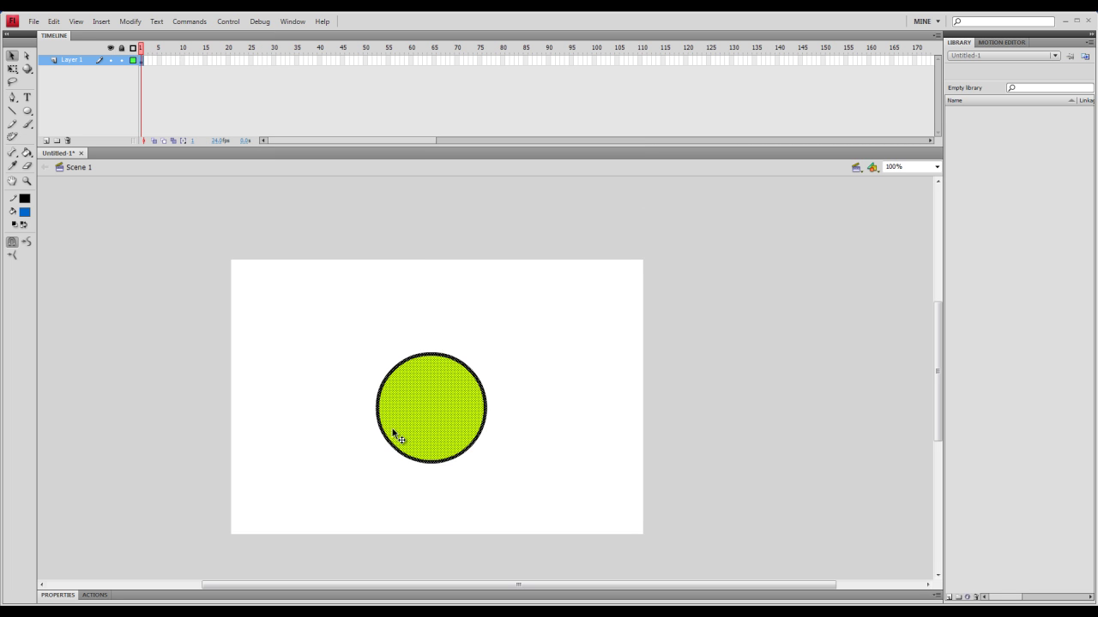
pyautogui.click(355, 383)
pyautogui.click(437, 406)
pyautogui.click(343, 352)
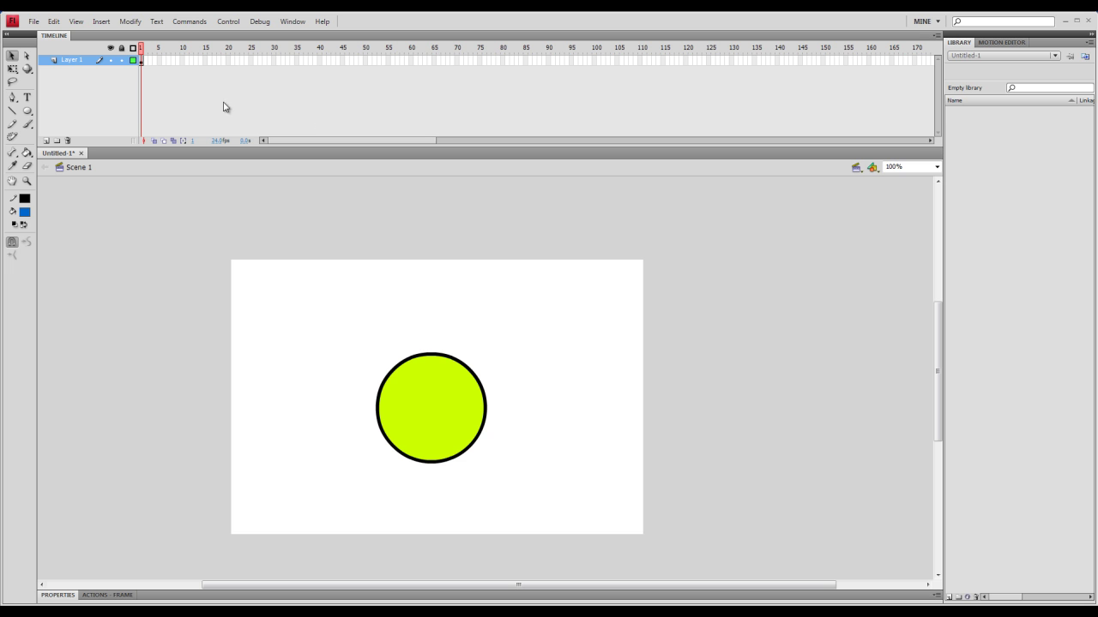
pyautogui.click(422, 402)
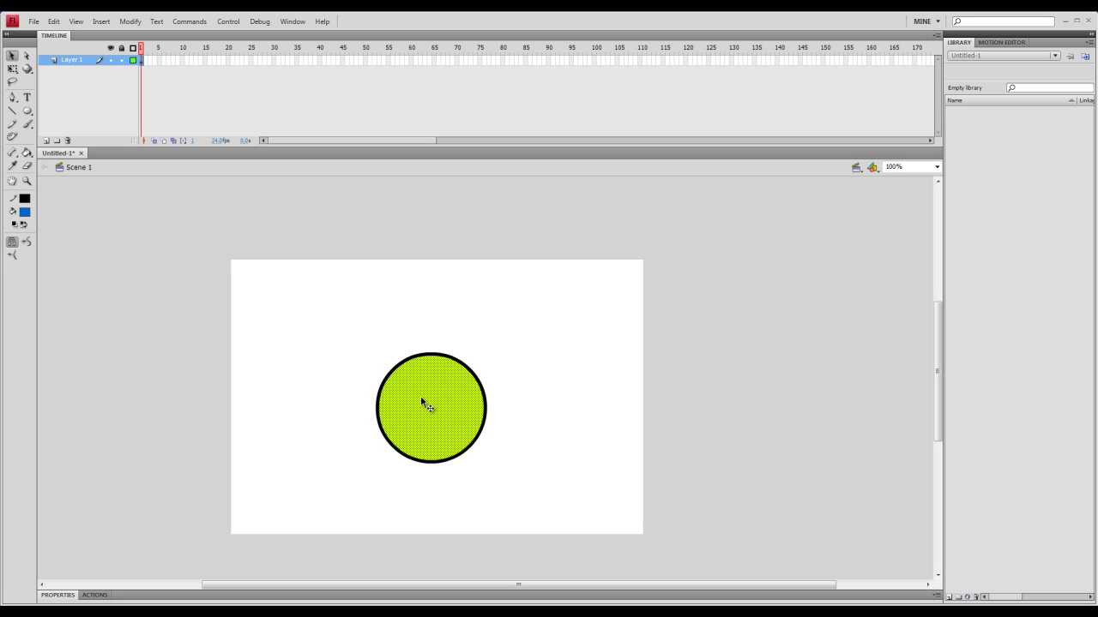
pyautogui.click(520, 507)
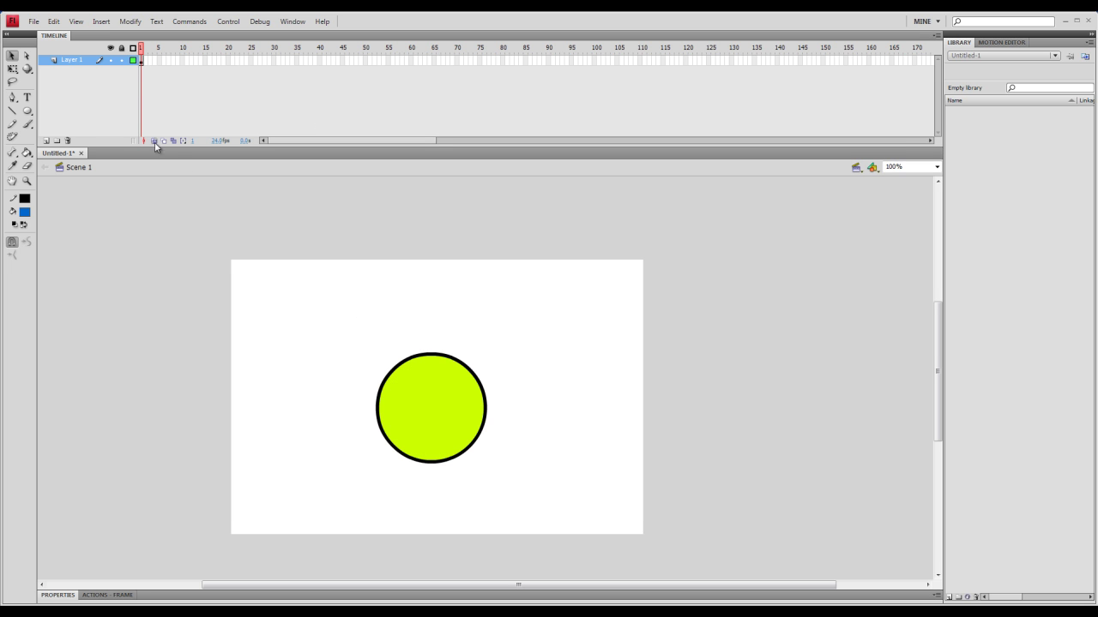
pyautogui.click(140, 62)
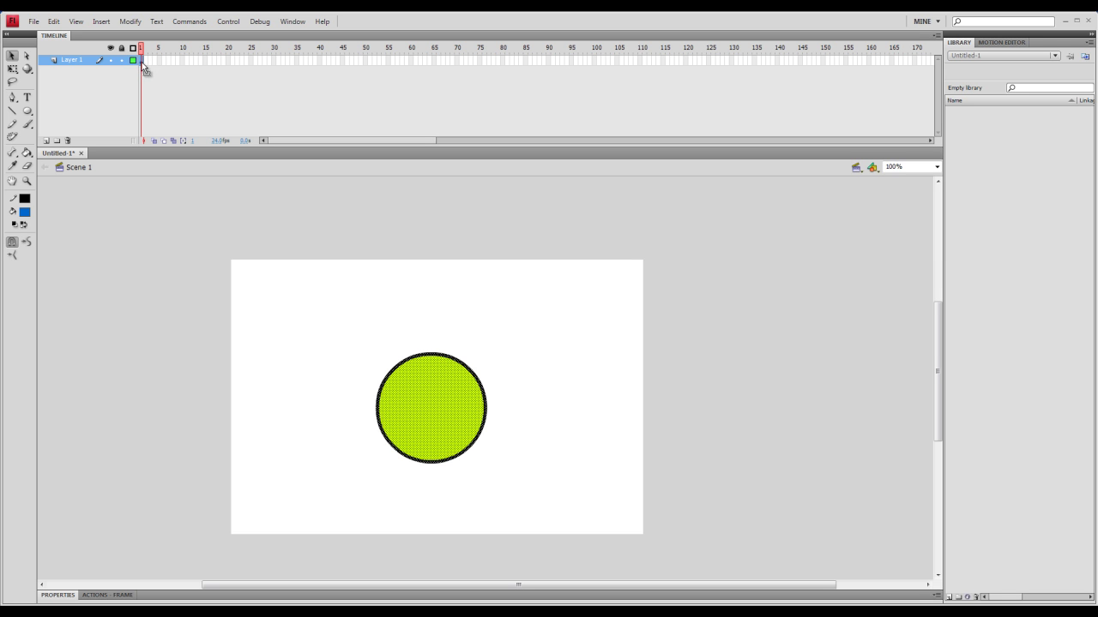
pyautogui.click(290, 139)
pyautogui.moveTo(338, 149); pyautogui.dragTo(931, 64)
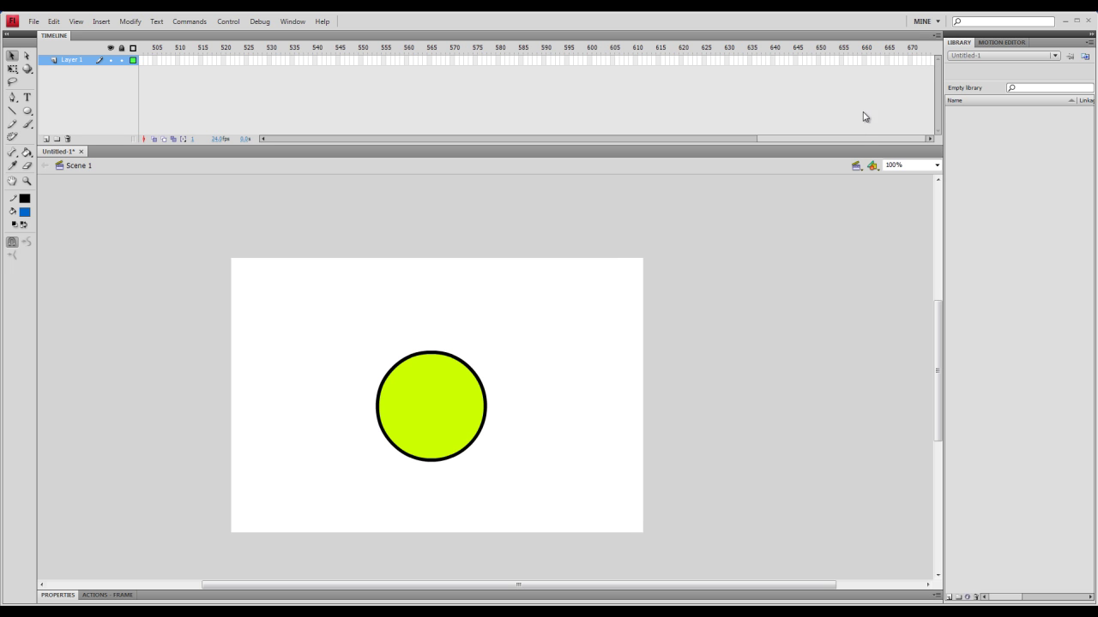
pyautogui.moveTo(853, 139); pyautogui.dragTo(343, 162)
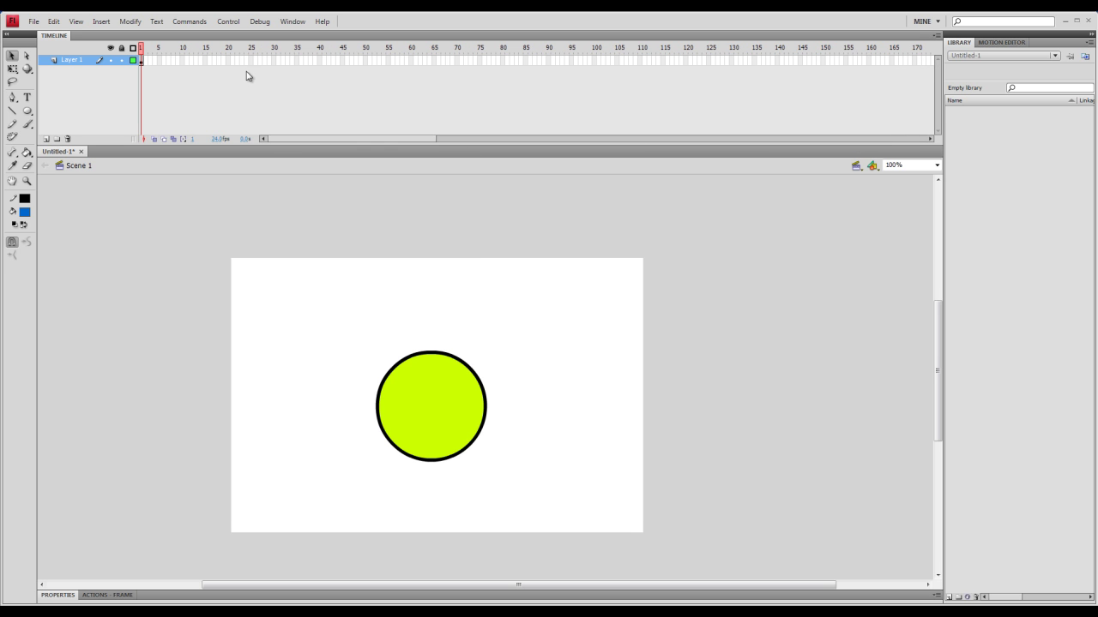
pyautogui.moveTo(225, 60); pyautogui.dragTo(436, 60)
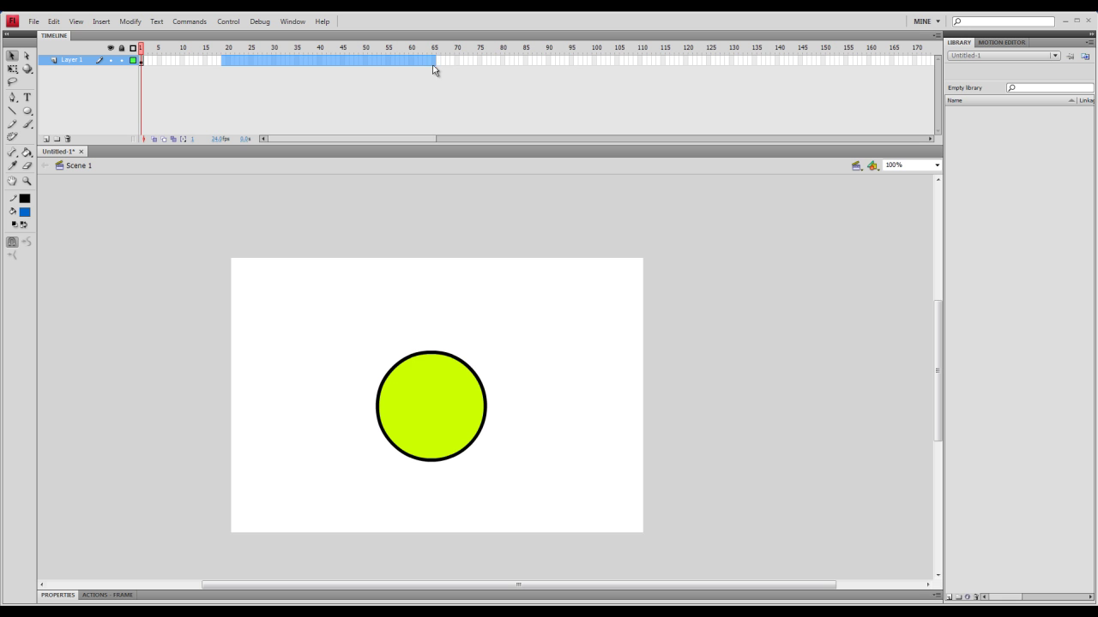
pyautogui.rightClick(362, 61)
pyautogui.click(401, 111)
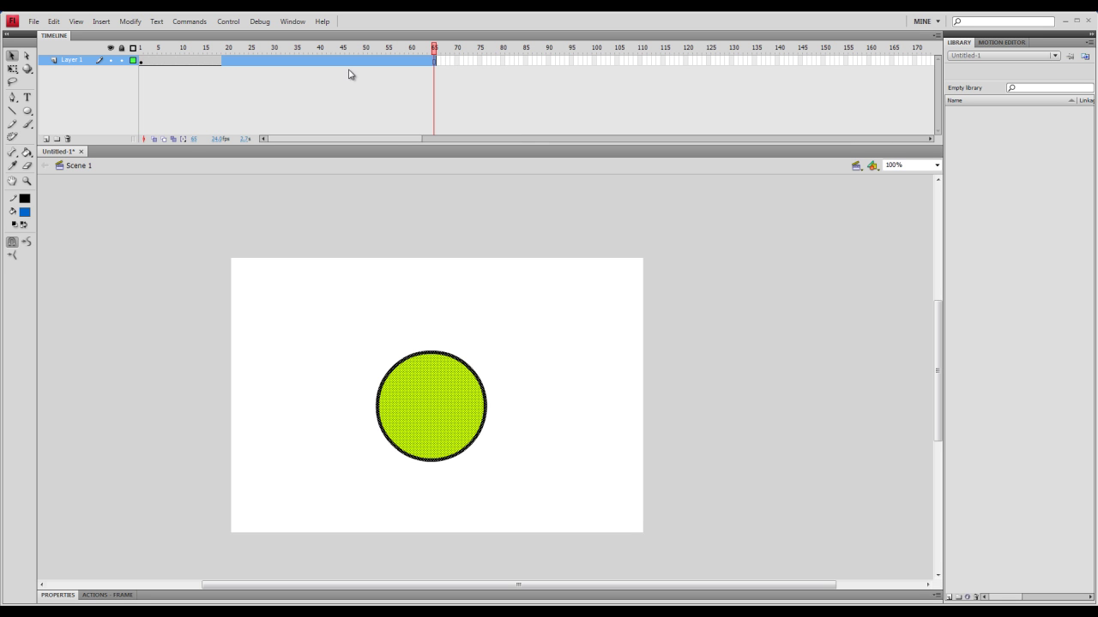
pyautogui.moveTo(334, 143); pyautogui.dragTo(189, 155)
pyautogui.click(135, 71)
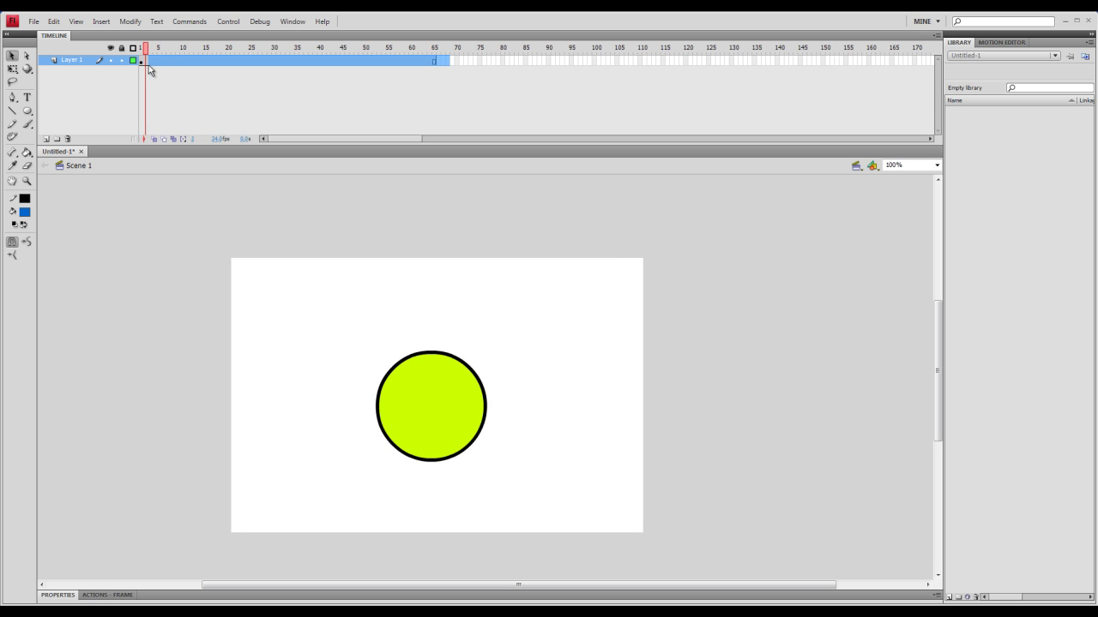
pyautogui.click(141, 62)
pyautogui.moveTo(140, 62); pyautogui.dragTo(409, 63)
pyautogui.rightClick(400, 65)
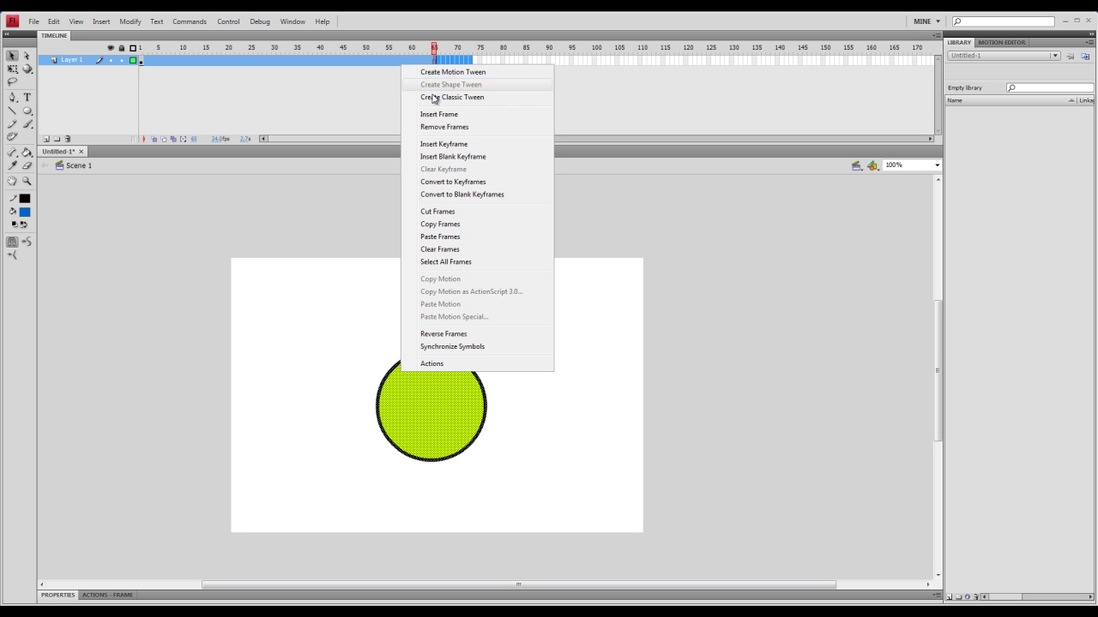
pyautogui.click(442, 127)
pyautogui.hotkey('shift', 'F5')
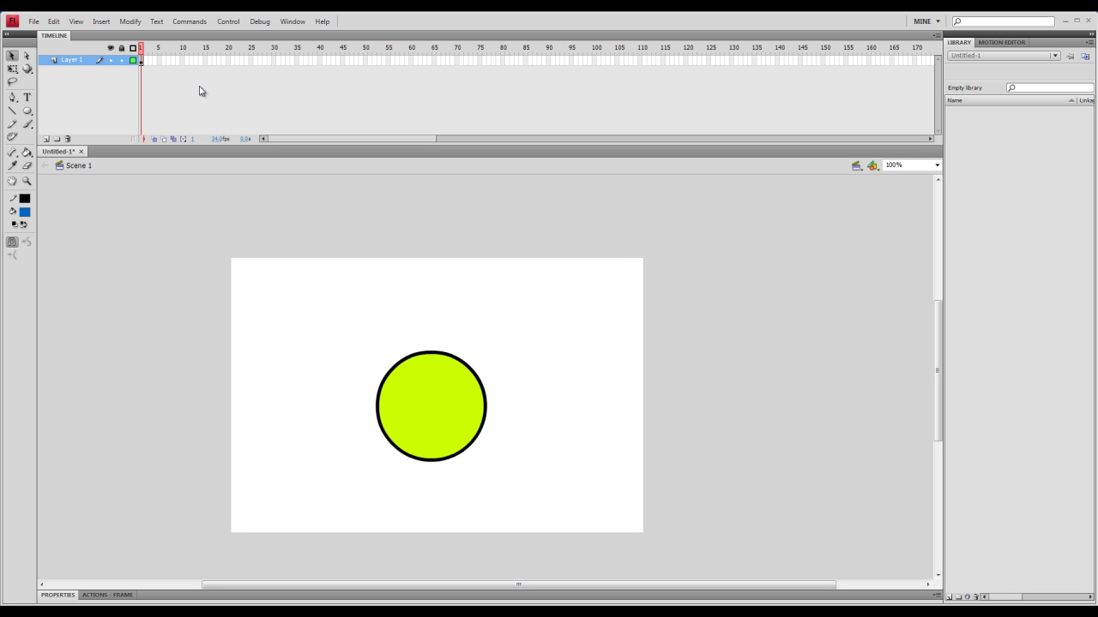
pyautogui.click(46, 139)
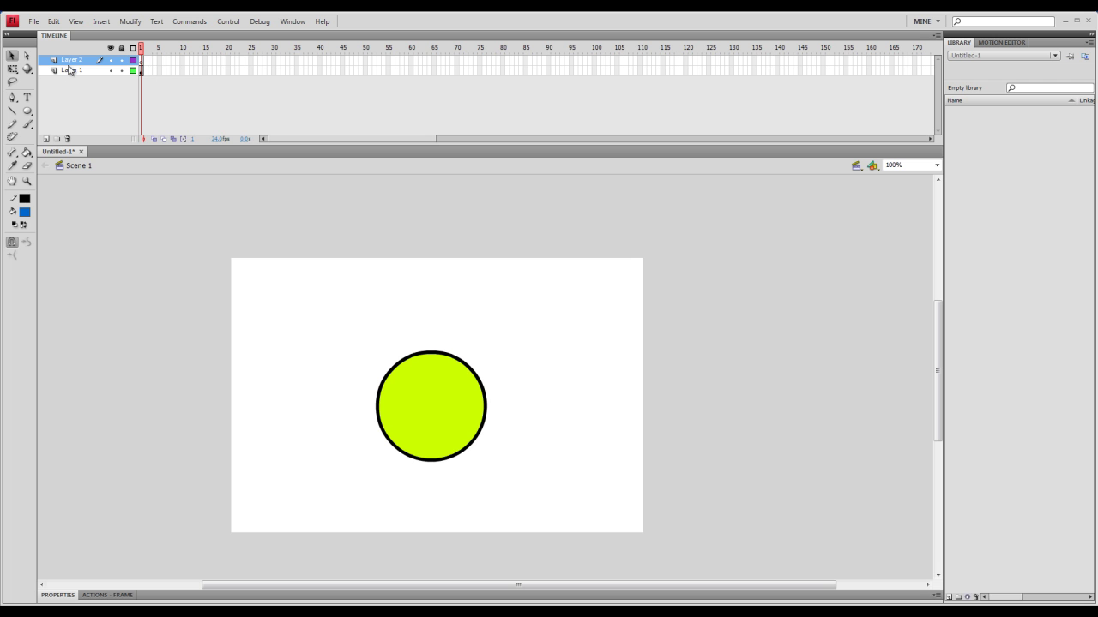
pyautogui.click(143, 70)
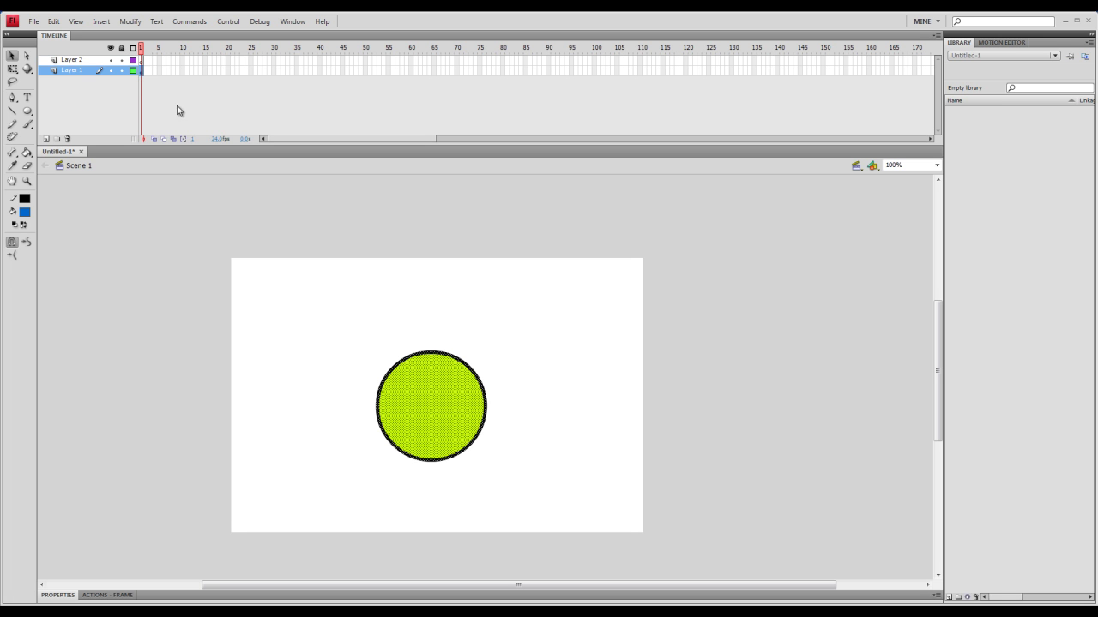
pyautogui.click(28, 123)
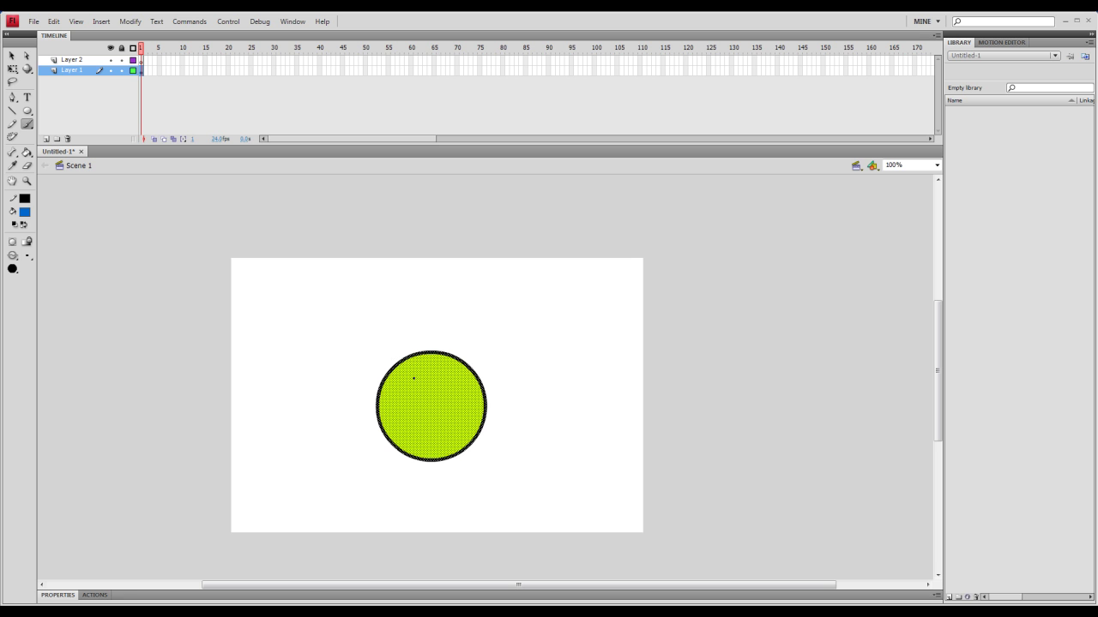
pyautogui.moveTo(414, 377)
pyautogui.mouseDown()
pyautogui.moveTo(420, 395)
pyautogui.moveTo(442, 394)
pyautogui.moveTo(476, 424)
pyautogui.moveTo(549, 324)
pyautogui.moveTo(542, 348)
pyautogui.mouseUp()
pyautogui.click(12, 55)
pyautogui.click(142, 70)
pyautogui.click(512, 498)
pyautogui.click(537, 369)
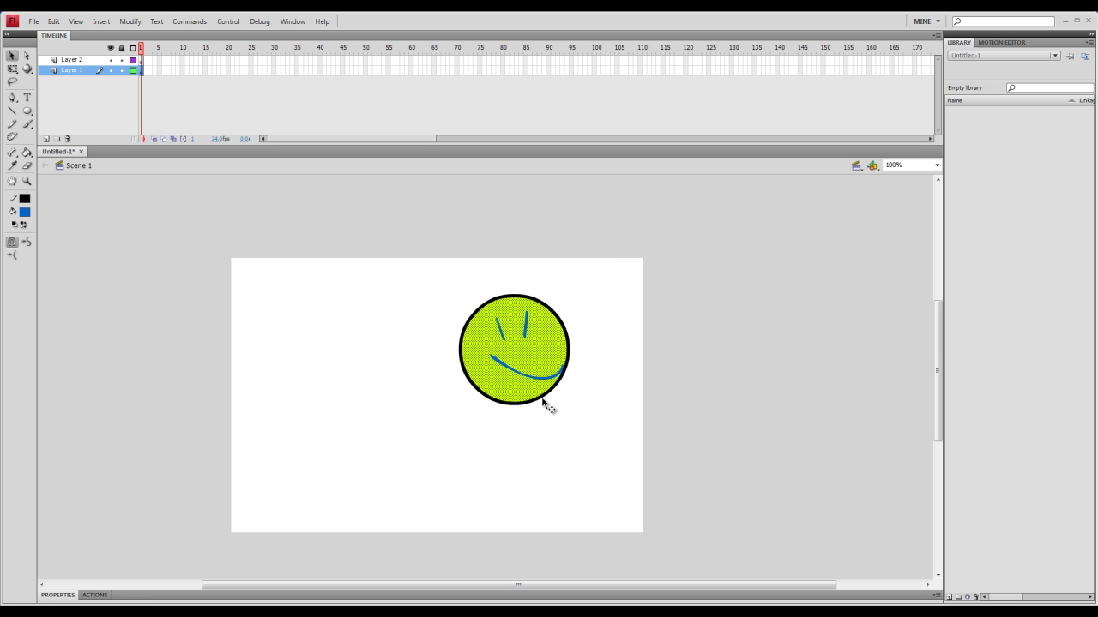
pyautogui.moveTo(544, 400)
pyautogui.mouseDown()
pyautogui.moveTo(454, 377)
pyautogui.moveTo(387, 415)
pyautogui.mouseUp()
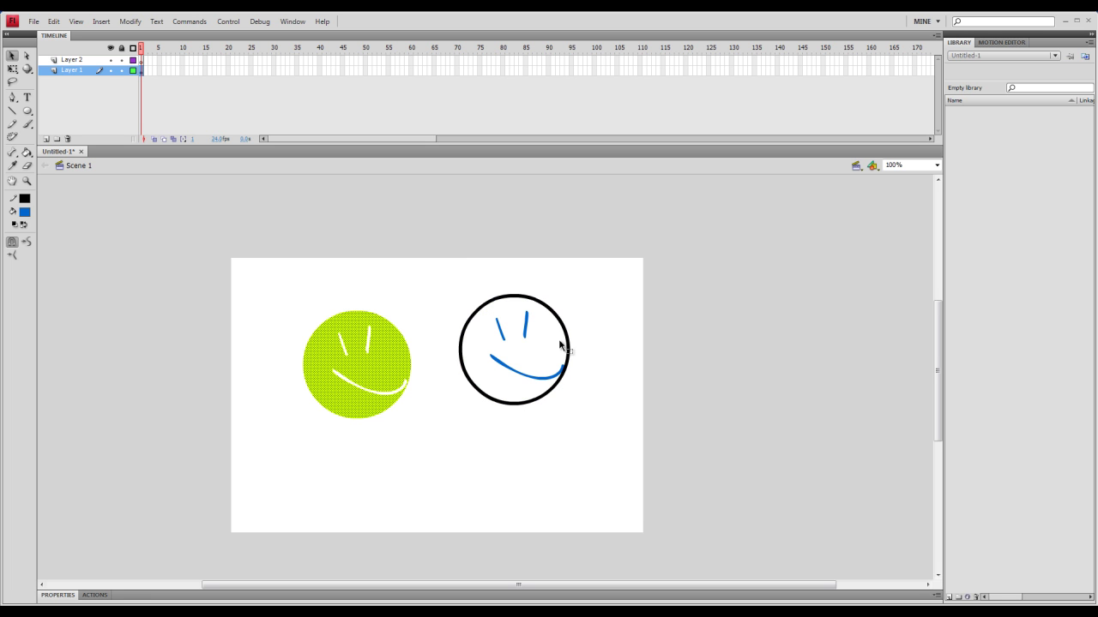
pyautogui.hotkey('ctrl', 'z')
pyautogui.hotkey('ctrl', 'z')
pyautogui.hotkey('ctrl', 'z')
pyautogui.hotkey('ctrl', 'z')
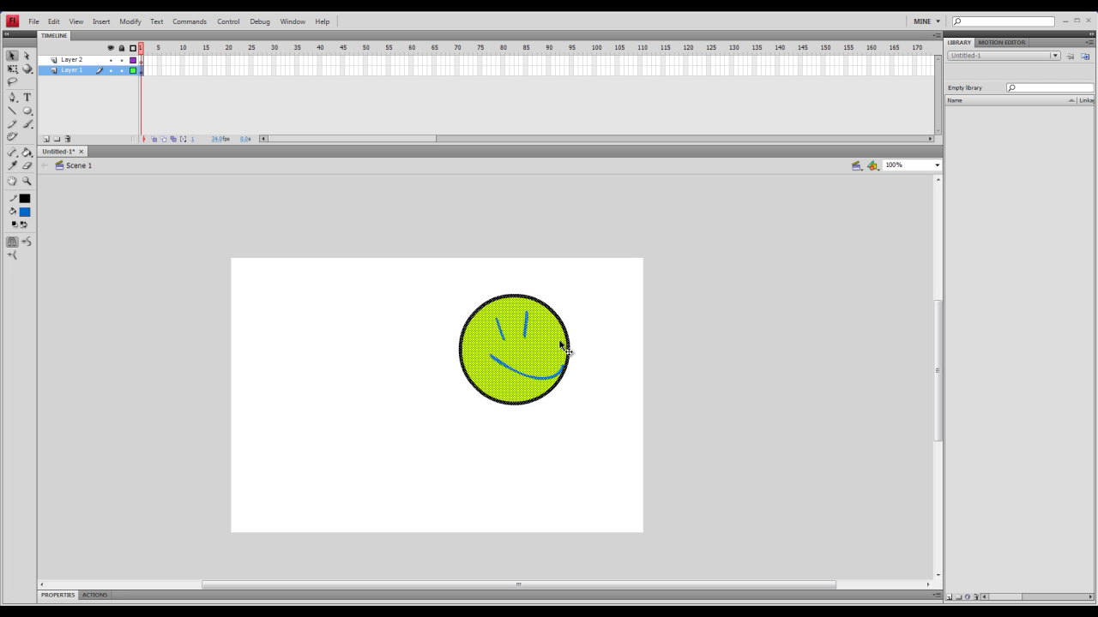
pyautogui.hotkey('ctrl', 'z')
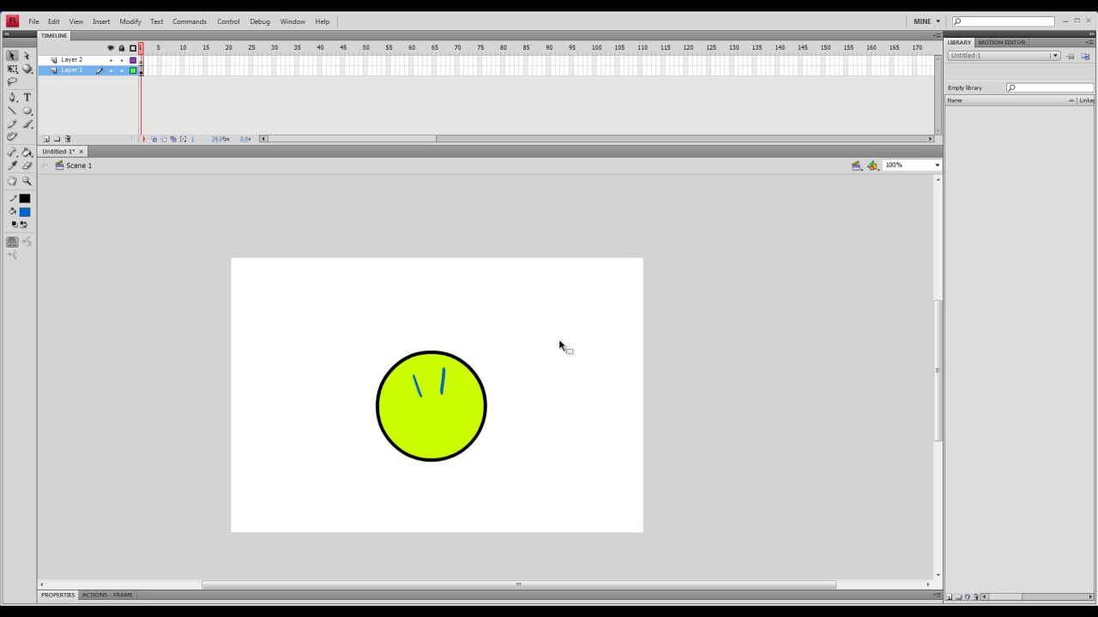
pyautogui.hotkey('ctrl', 'z')
pyautogui.hotkey('ctrl', 'z')
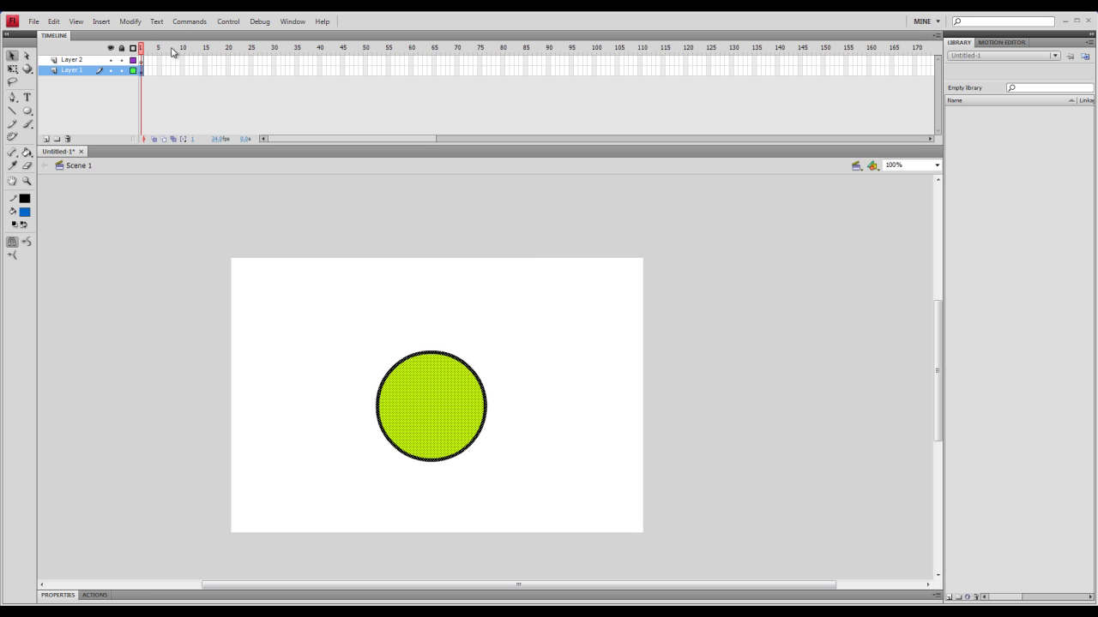
pyautogui.click(142, 61)
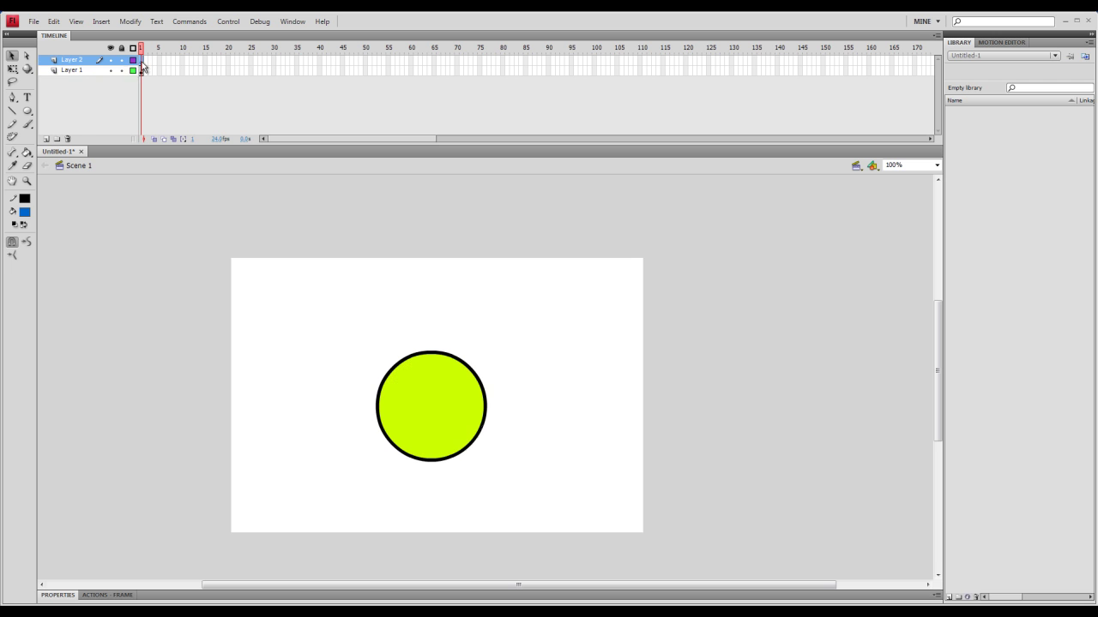
pyautogui.click(27, 123)
pyautogui.moveTo(409, 374); pyautogui.dragTo(414, 392)
pyautogui.moveTo(430, 375); pyautogui.dragTo(433, 392)
pyautogui.moveTo(419, 415); pyautogui.dragTo(466, 408)
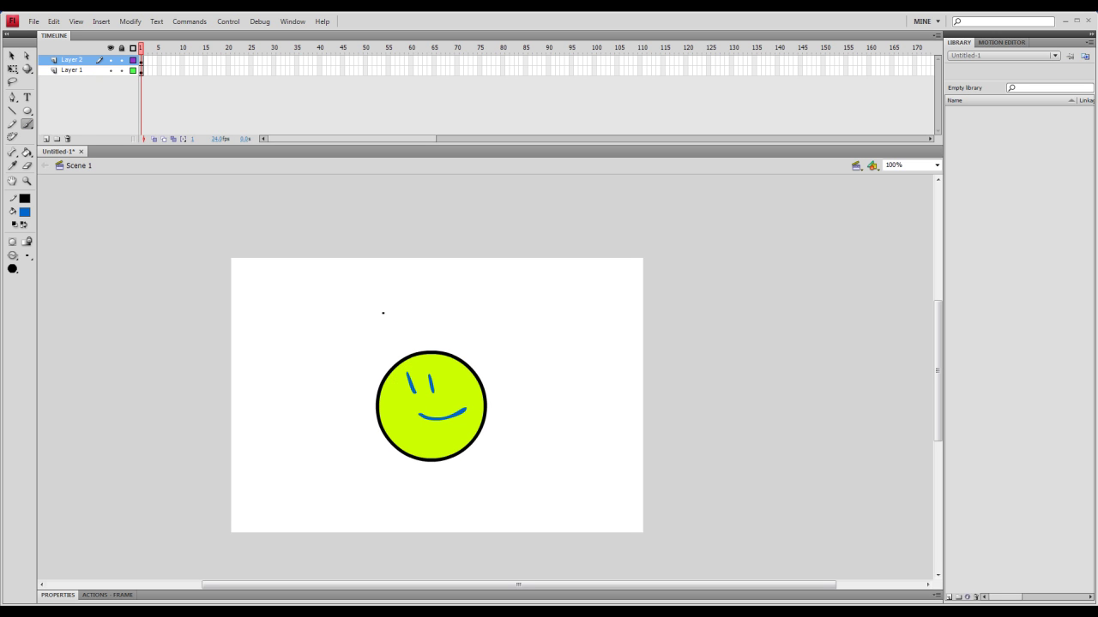
pyautogui.click(143, 61)
pyautogui.click(12, 55)
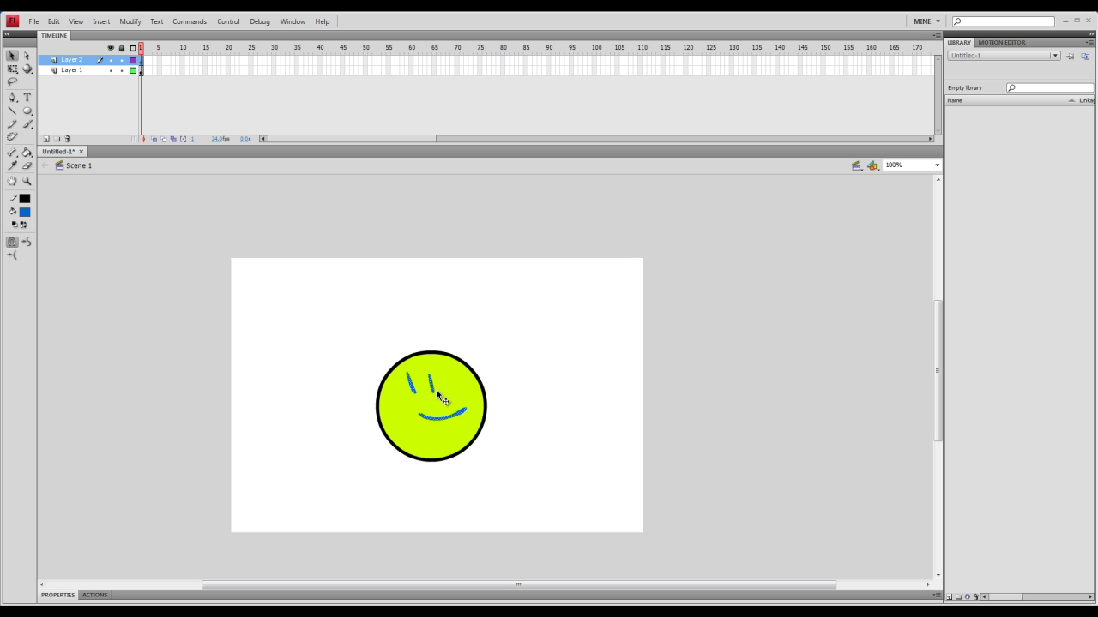
pyautogui.moveTo(438, 393)
pyautogui.mouseDown()
pyautogui.moveTo(455, 379)
pyautogui.moveTo(440, 419)
pyautogui.moveTo(416, 407)
pyautogui.moveTo(443, 374)
pyautogui.moveTo(439, 390)
pyautogui.moveTo(331, 361)
pyautogui.moveTo(349, 367)
pyautogui.moveTo(338, 485)
pyautogui.moveTo(600, 506)
pyautogui.moveTo(632, 312)
pyautogui.moveTo(583, 427)
pyautogui.moveTo(611, 527)
pyautogui.moveTo(387, 391)
pyautogui.moveTo(490, 462)
pyautogui.moveTo(450, 431)
pyautogui.moveTo(457, 397)
pyautogui.moveTo(441, 414)
pyautogui.mouseUp()
pyautogui.click(142, 70)
pyautogui.click(142, 60)
pyautogui.click(77, 61)
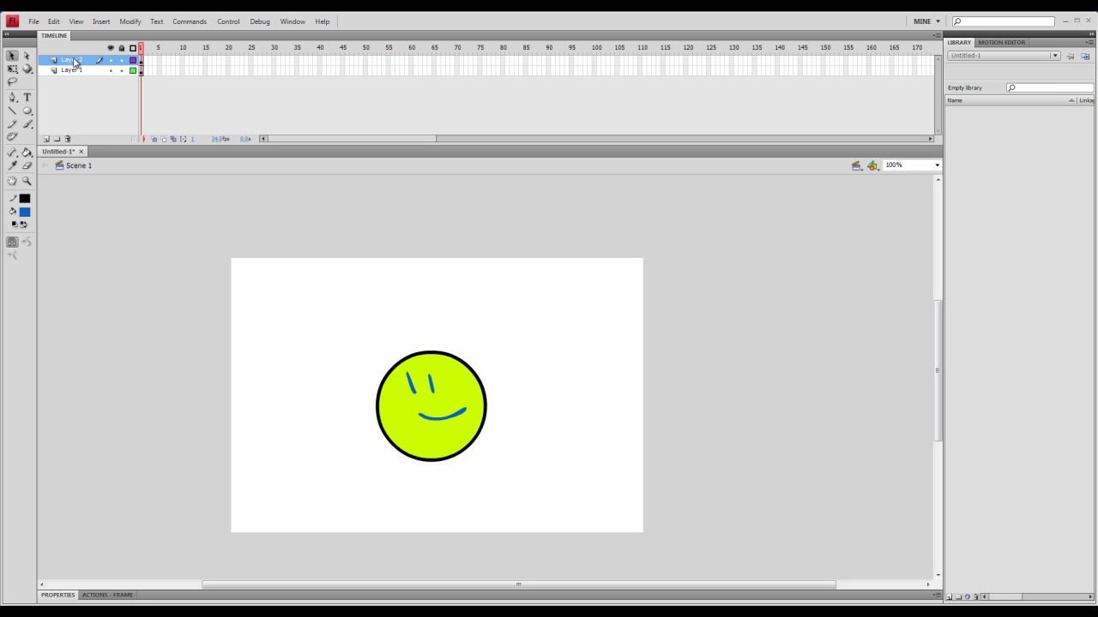
pyautogui.click(67, 139)
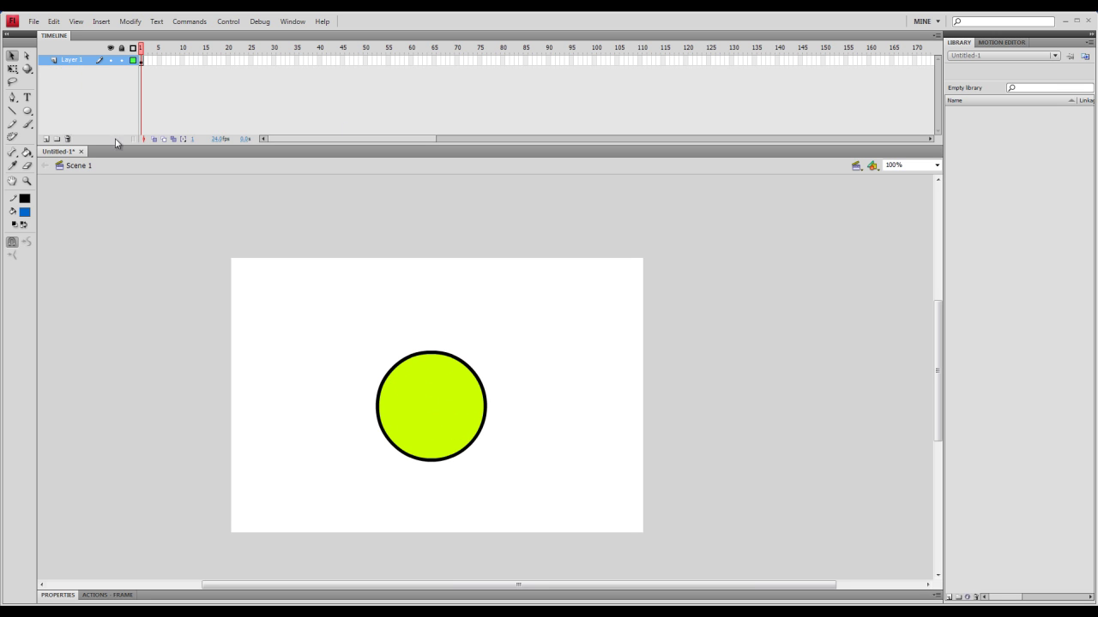
# Add a new layer folder above Layer 1 and name it 'gugug'.
pyautogui.click(57, 139)
pyautogui.doubleClick(76, 60)
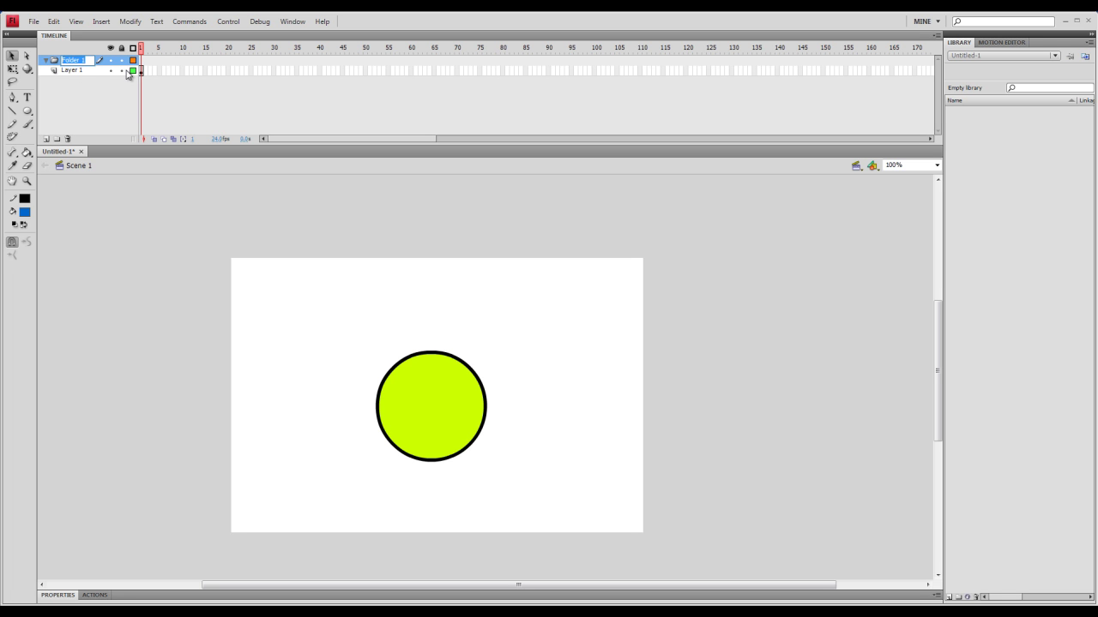
pyautogui.write('gugug')
pyautogui.press('Return')
# Add two more layers, move gugug to the top and nest Layers 7 and 6 inside it.
pyautogui.click(47, 138)
pyautogui.click(46, 139)
pyautogui.click(47, 139)
pyautogui.click(46, 139)
pyautogui.click(46, 139)
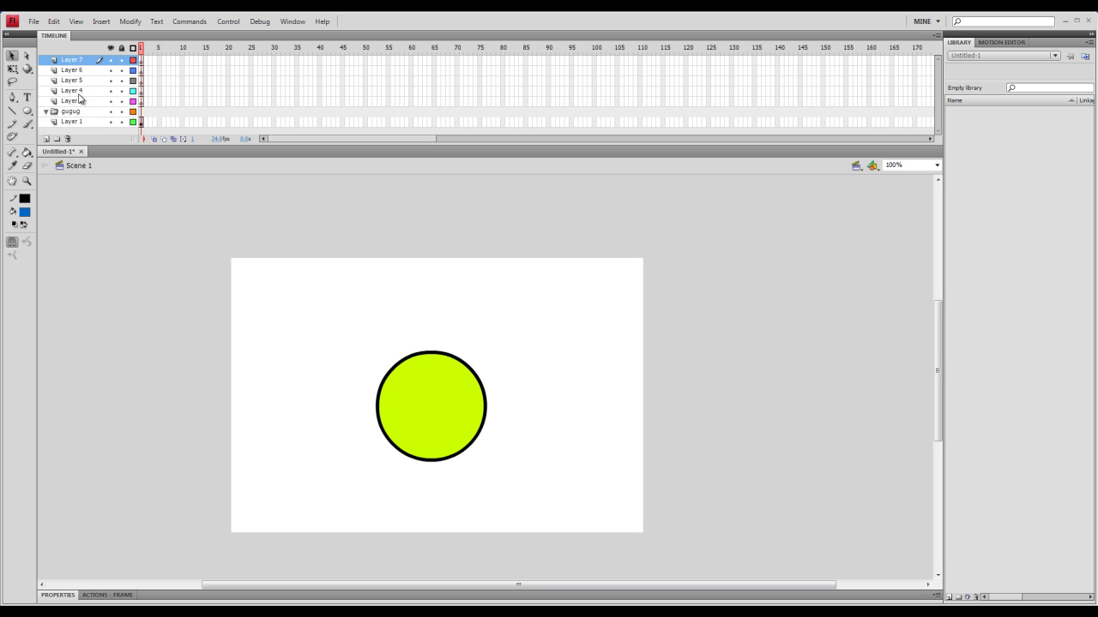
pyautogui.moveTo(82, 110); pyautogui.dragTo(80, 83)
pyautogui.moveTo(79, 93)
pyautogui.mouseDown()
pyautogui.moveTo(80, 81)
pyautogui.moveTo(80, 103)
pyautogui.moveTo(80, 74)
pyautogui.mouseUp()
pyautogui.click(46, 60)
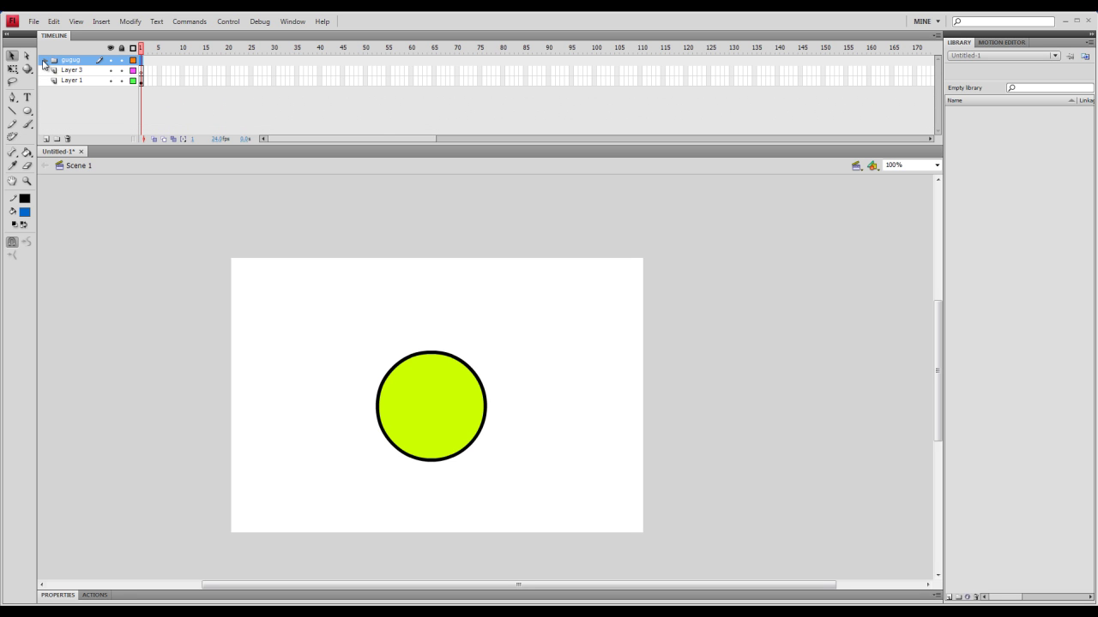
pyautogui.click(45, 60)
pyautogui.click(46, 60)
pyautogui.click(46, 60)
# Delete the gugug folder with its nested layers, then the remaining extra layers, keeping Layer 1.
pyautogui.click(68, 139)
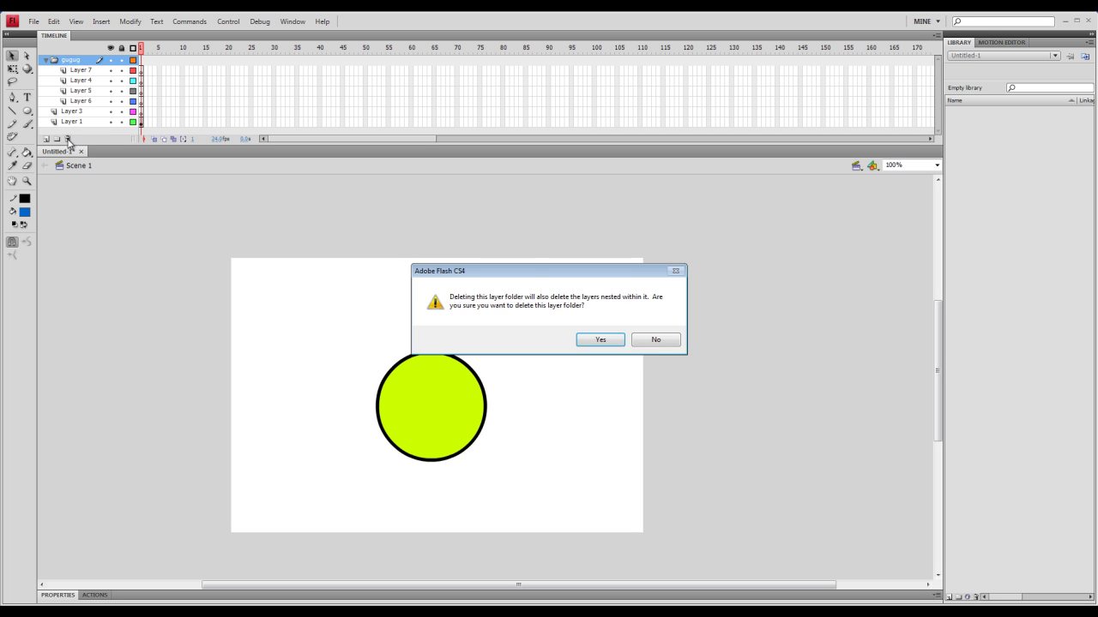
pyautogui.click(599, 340)
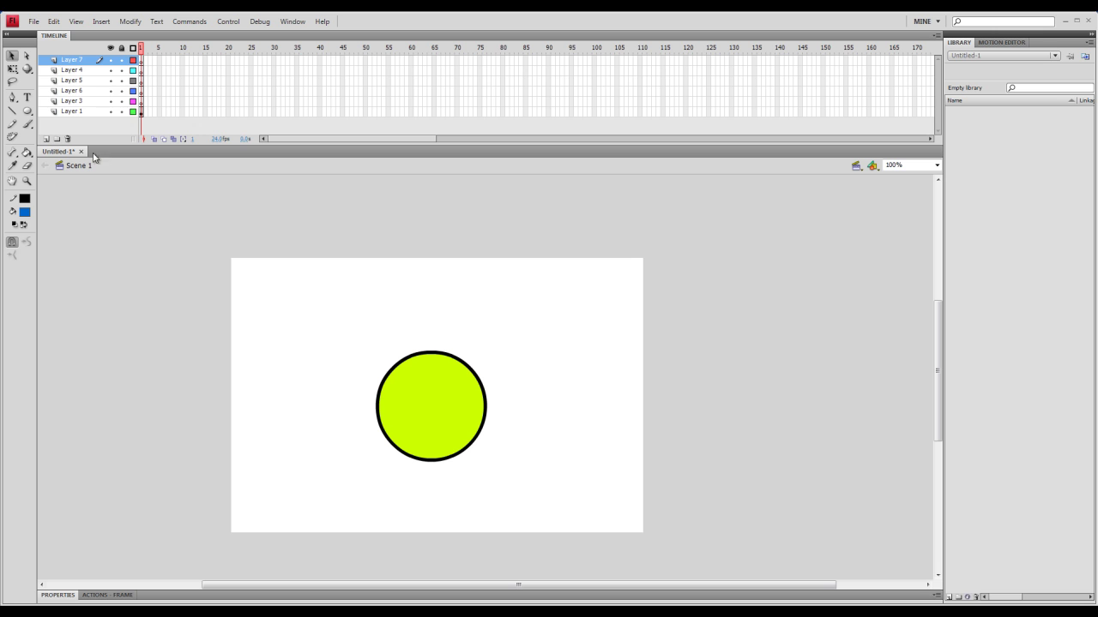
pyautogui.click(69, 139)
pyautogui.click(69, 139)
pyautogui.click(68, 139)
pyautogui.click(68, 139)
pyautogui.click(69, 139)
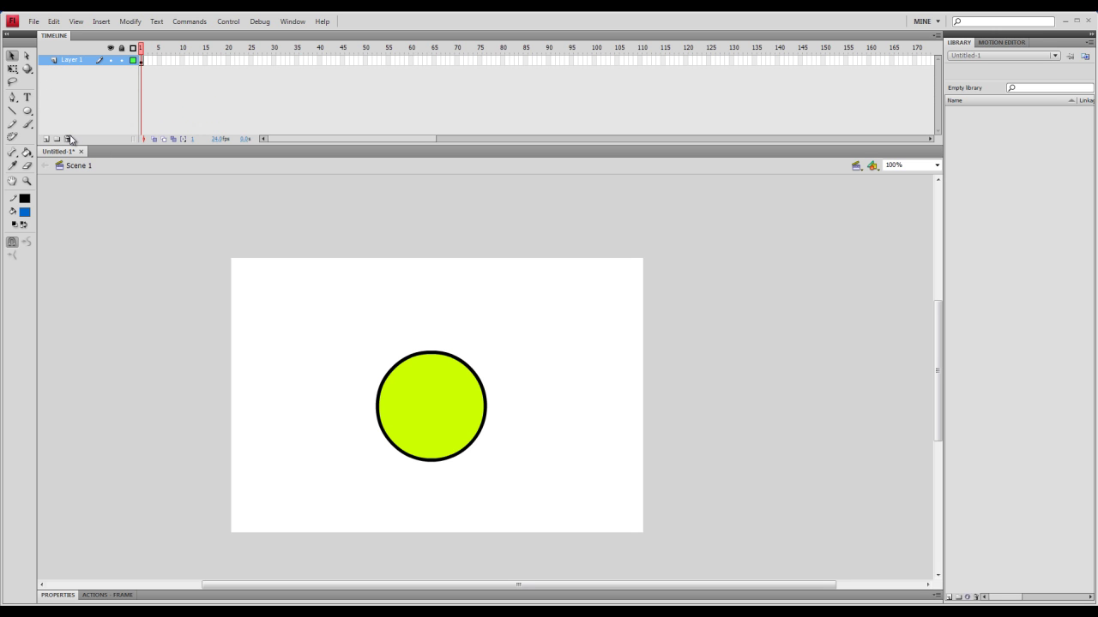
pyautogui.click(142, 60)
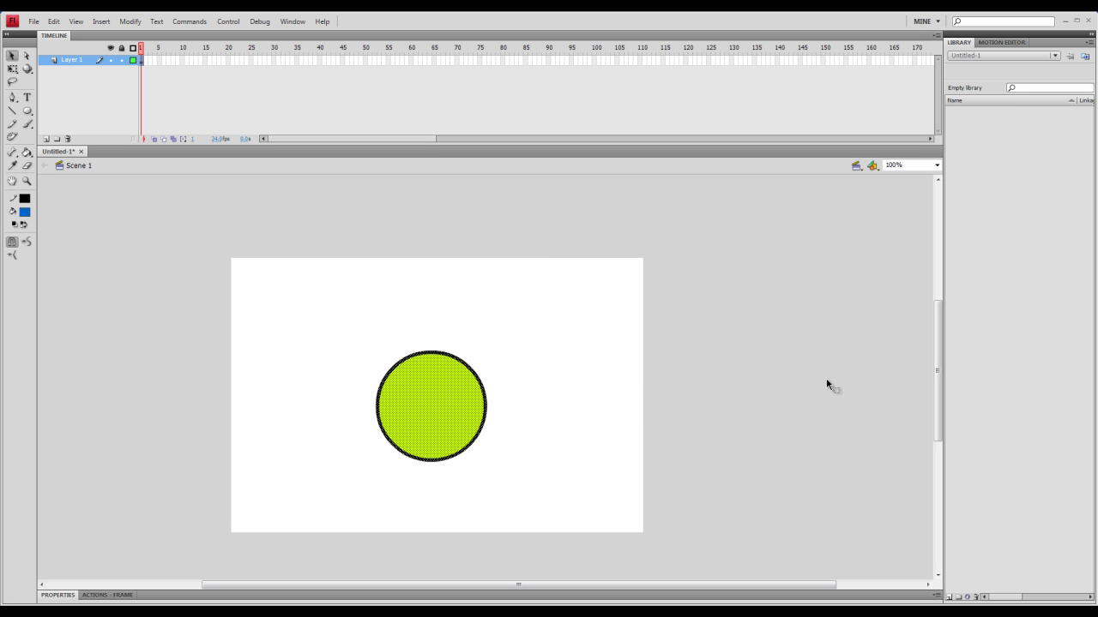
# Move the ball to the stage's upper-left and make frame 1 a classic tween.
pyautogui.moveTo(457, 406); pyautogui.dragTo(324, 319)
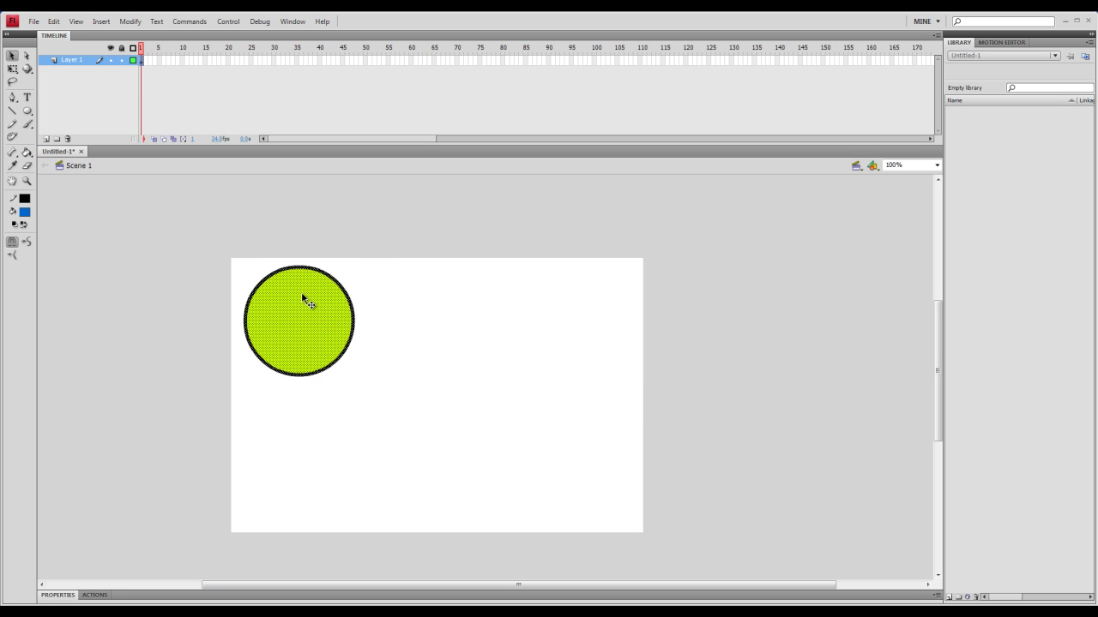
pyautogui.rightClick(143, 62)
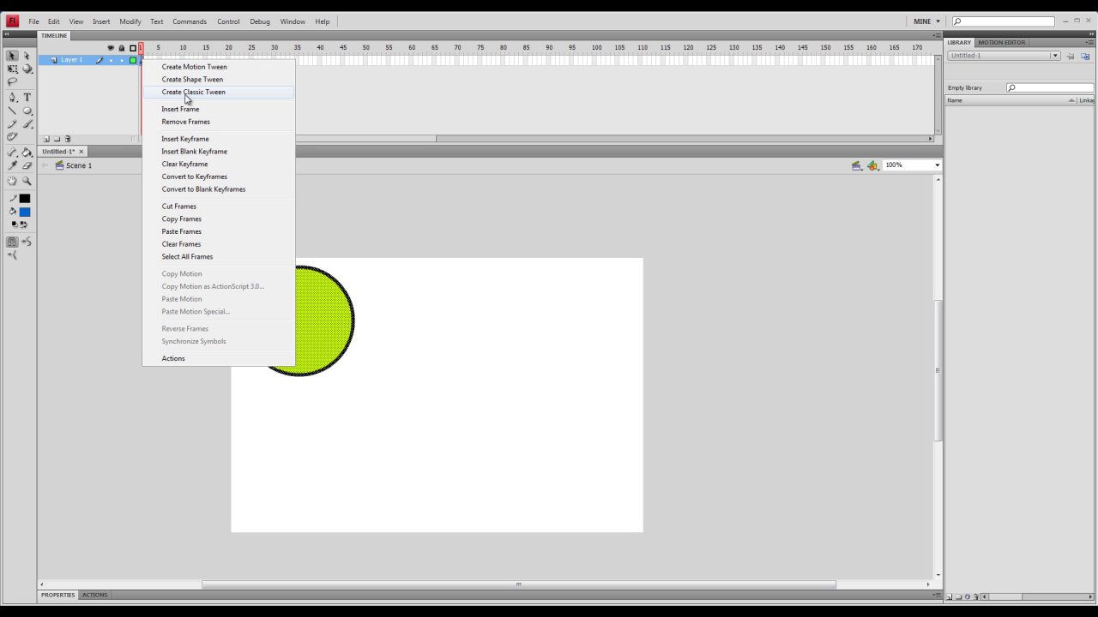
pyautogui.click(186, 93)
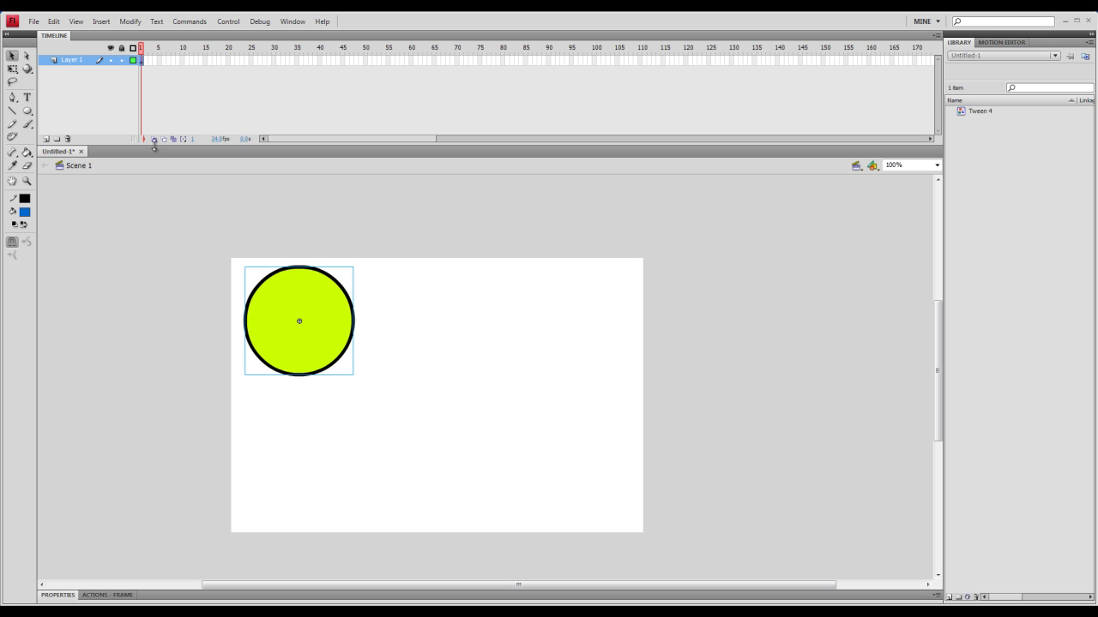
# Check frames 1 and 2 of Layer 1 and reselect the ball on frame 1.
pyautogui.click(151, 60)
pyautogui.click(142, 60)
pyautogui.click(150, 60)
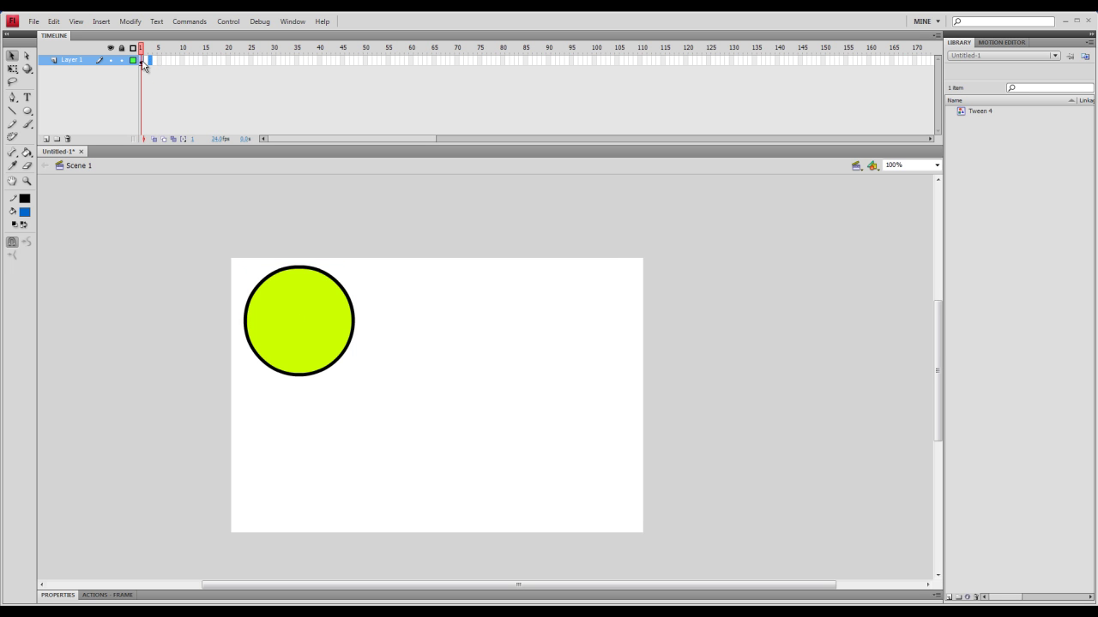
pyautogui.click(142, 61)
pyautogui.click(151, 61)
pyautogui.click(142, 61)
pyautogui.rightClick(142, 61)
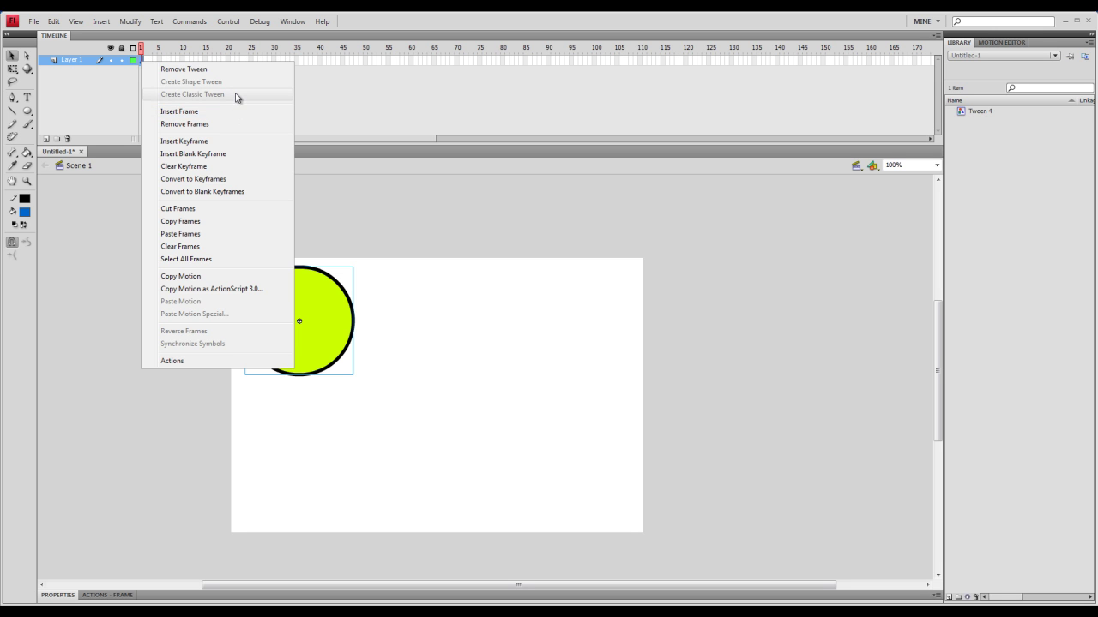
pyautogui.click(167, 74)
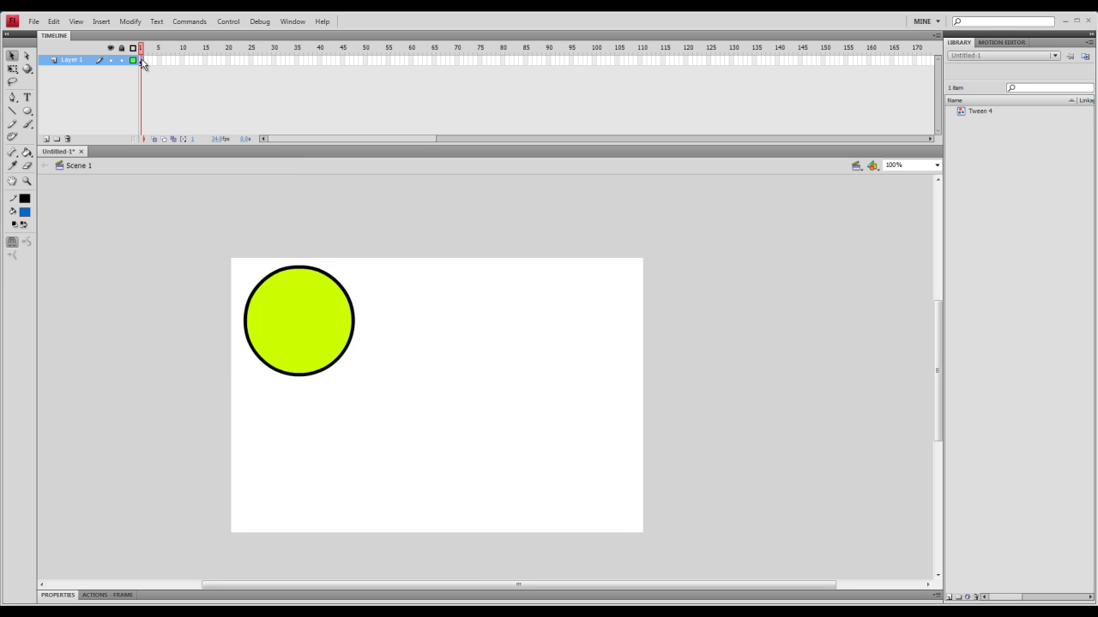
pyautogui.click(142, 62)
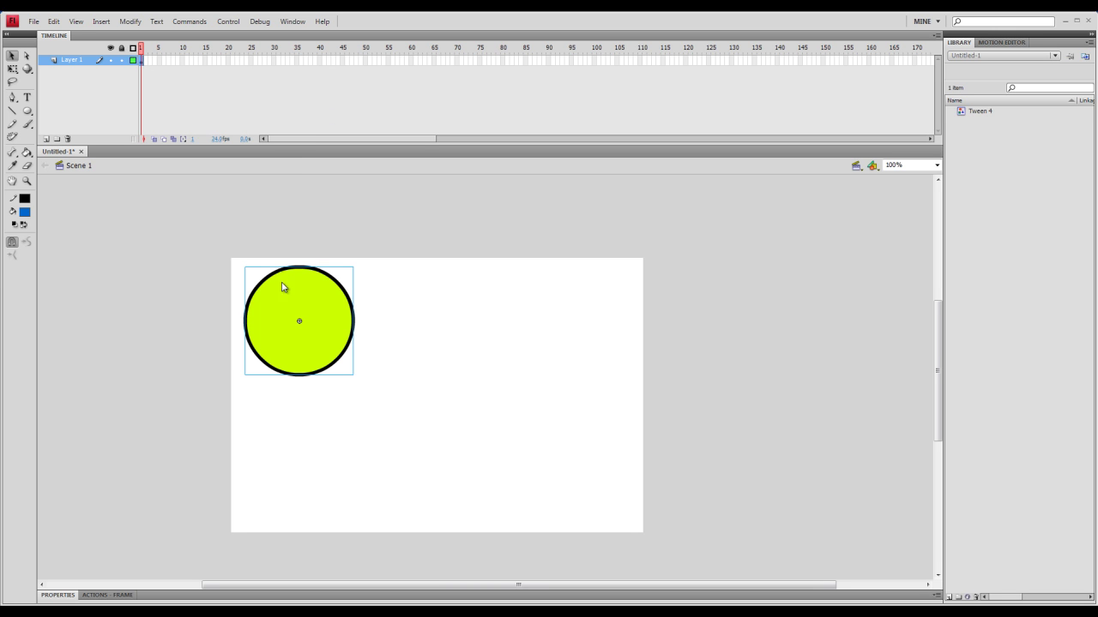
# Insert a keyframe at frame 10, undoing wrong inserts, and move the ball to the bottom-middle.
pyautogui.click(184, 61)
pyautogui.rightClick(184, 62)
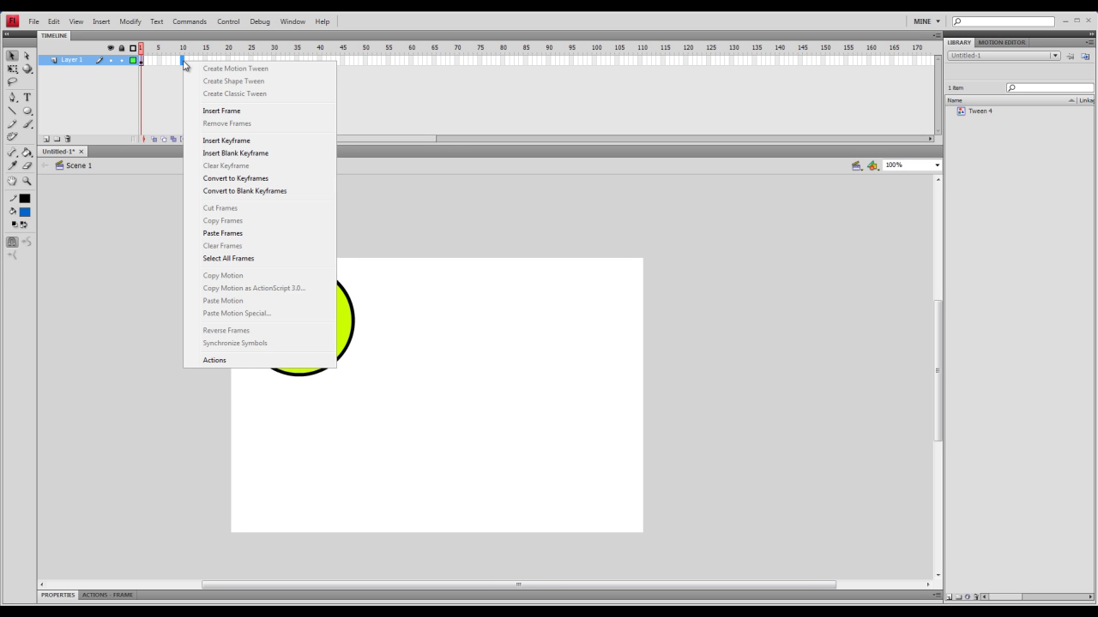
pyautogui.click(241, 154)
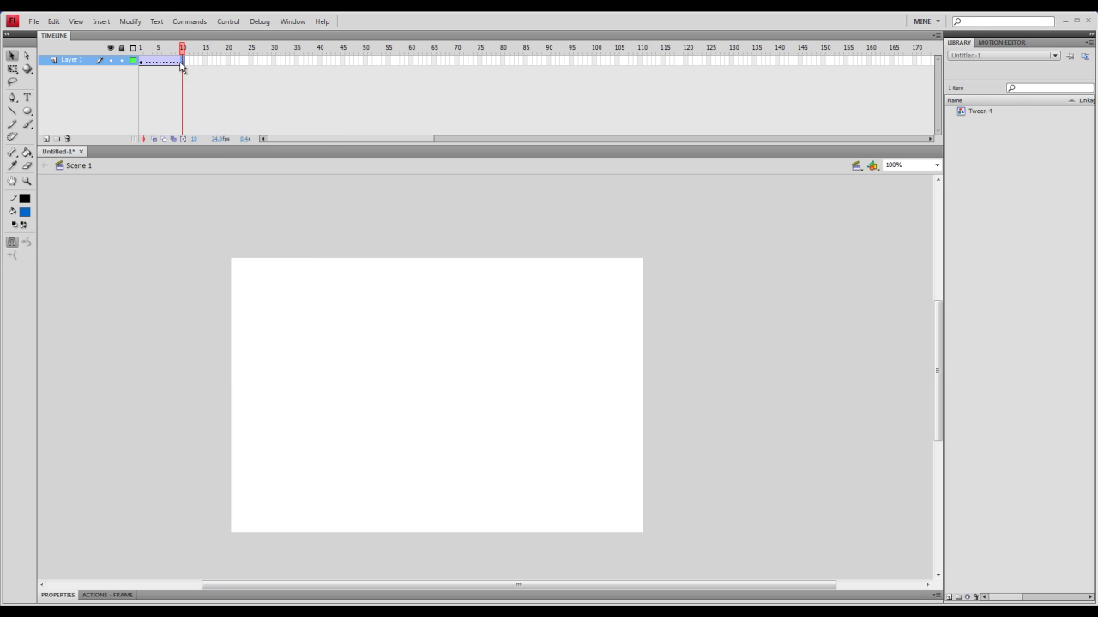
pyautogui.press('Home')
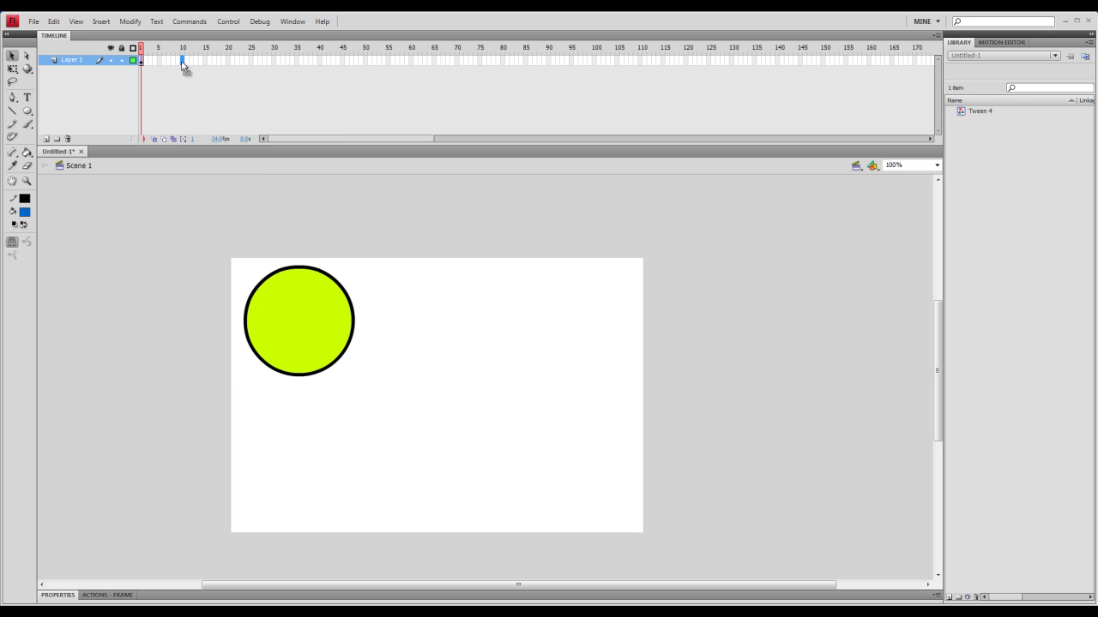
pyautogui.rightClick(182, 63)
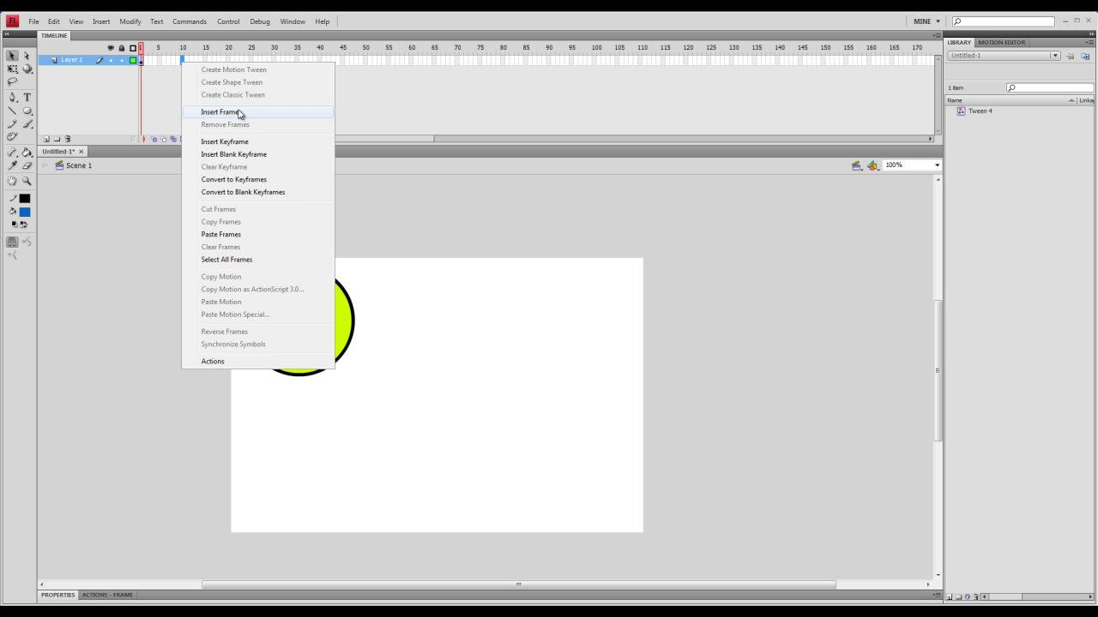
pyautogui.click(221, 112)
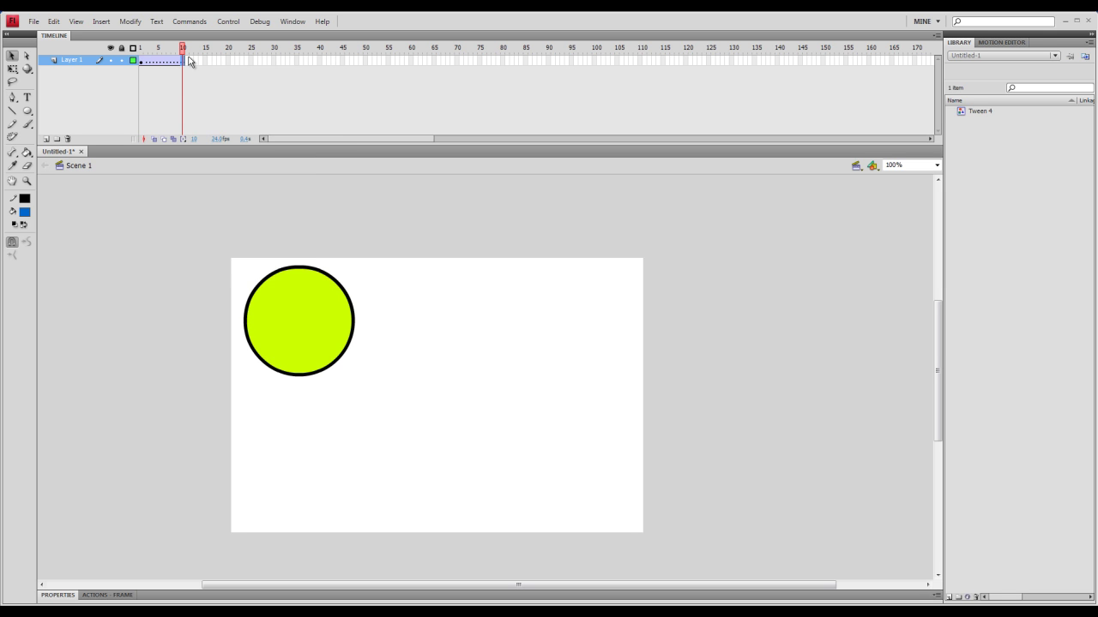
pyautogui.hotkey('ctrl', 'z')
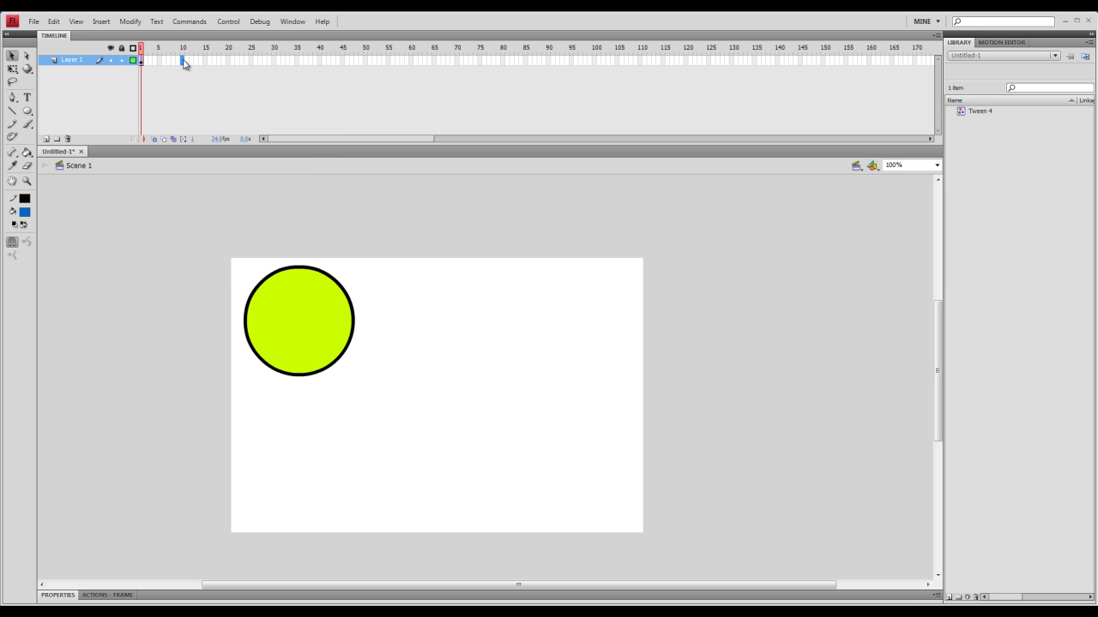
pyautogui.rightClick(183, 61)
pyautogui.click(257, 140)
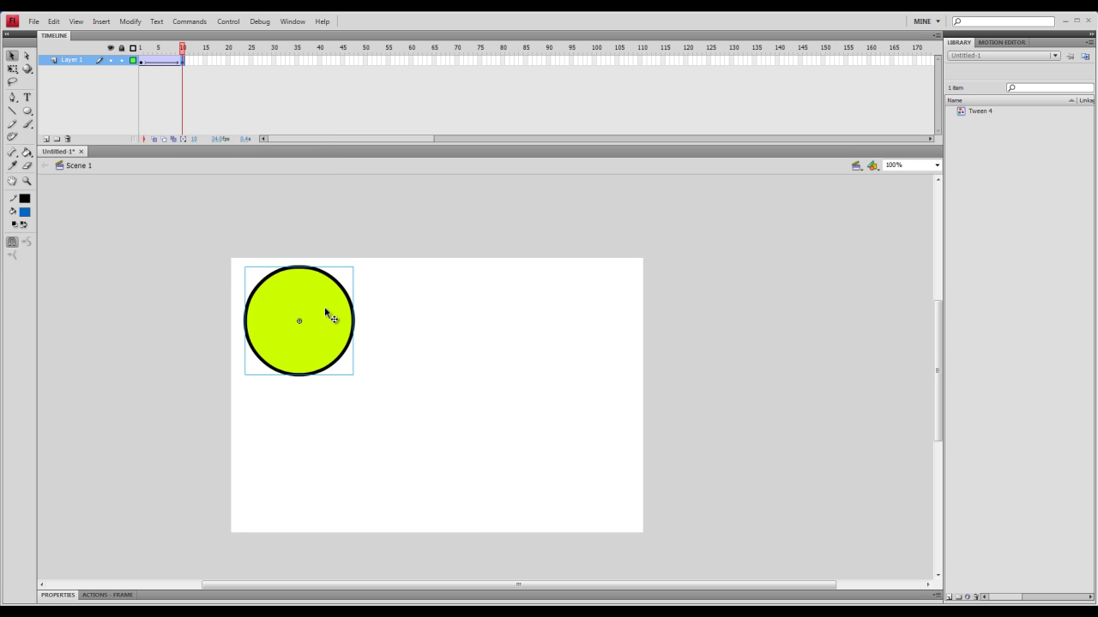
pyautogui.moveTo(325, 307); pyautogui.dragTo(466, 454)
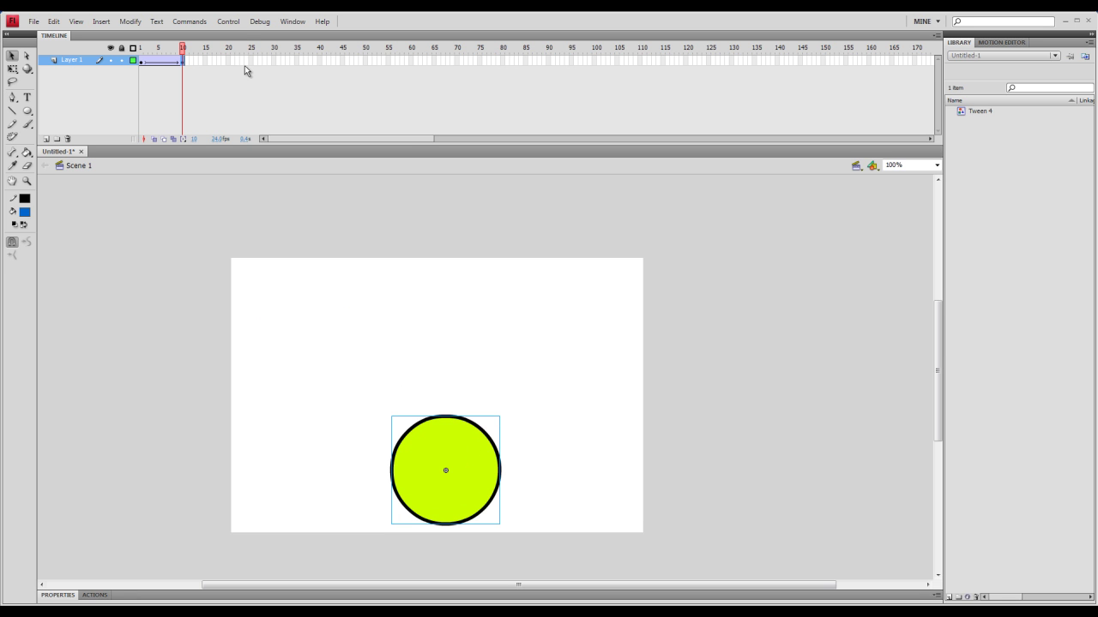
pyautogui.click(228, 21)
pyautogui.click(242, 120)
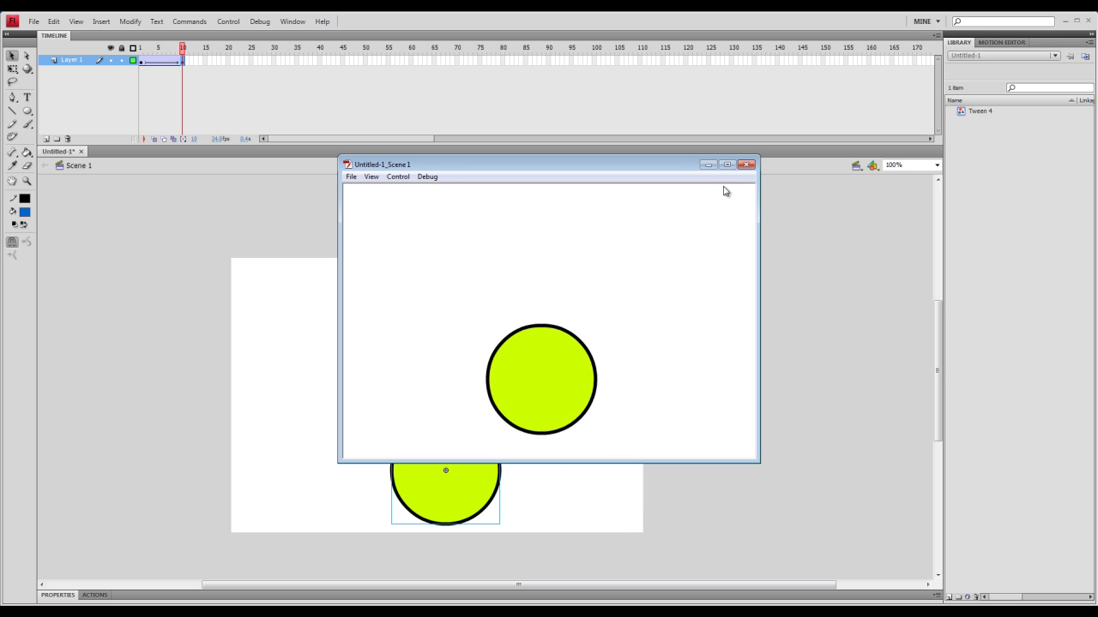
pyautogui.click(747, 165)
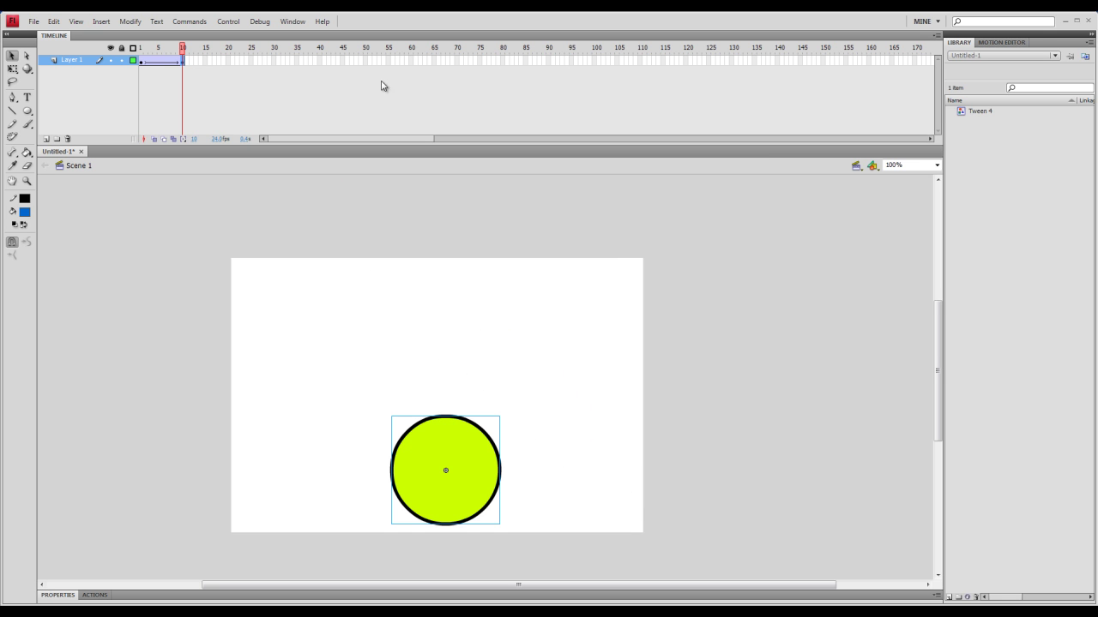
# Add a frame-20 keyframe with the ball at the stage's upper-right, then test the scene.
pyautogui.click(229, 62)
pyautogui.rightClick(229, 62)
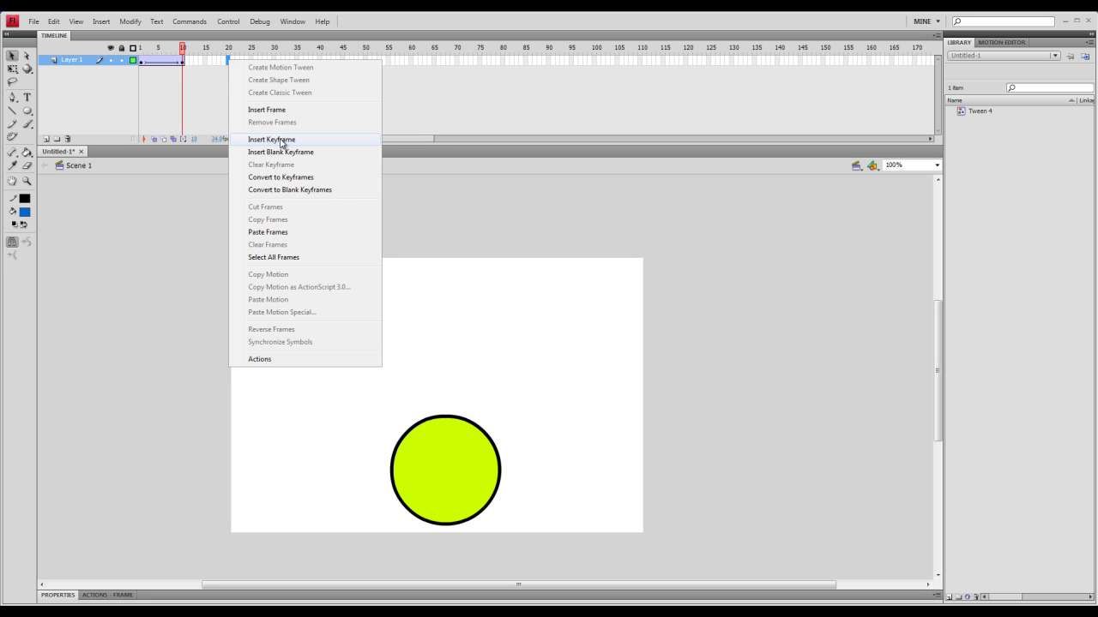
pyautogui.click(281, 140)
pyautogui.moveTo(457, 498); pyautogui.dragTo(588, 347)
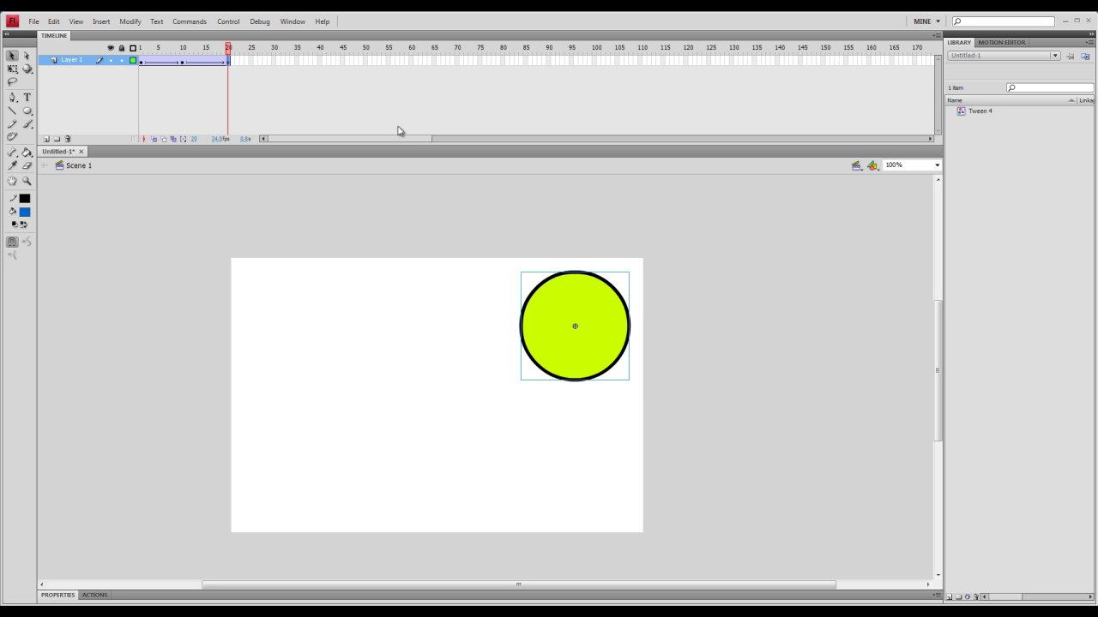
pyautogui.click(228, 21)
pyautogui.click(250, 107)
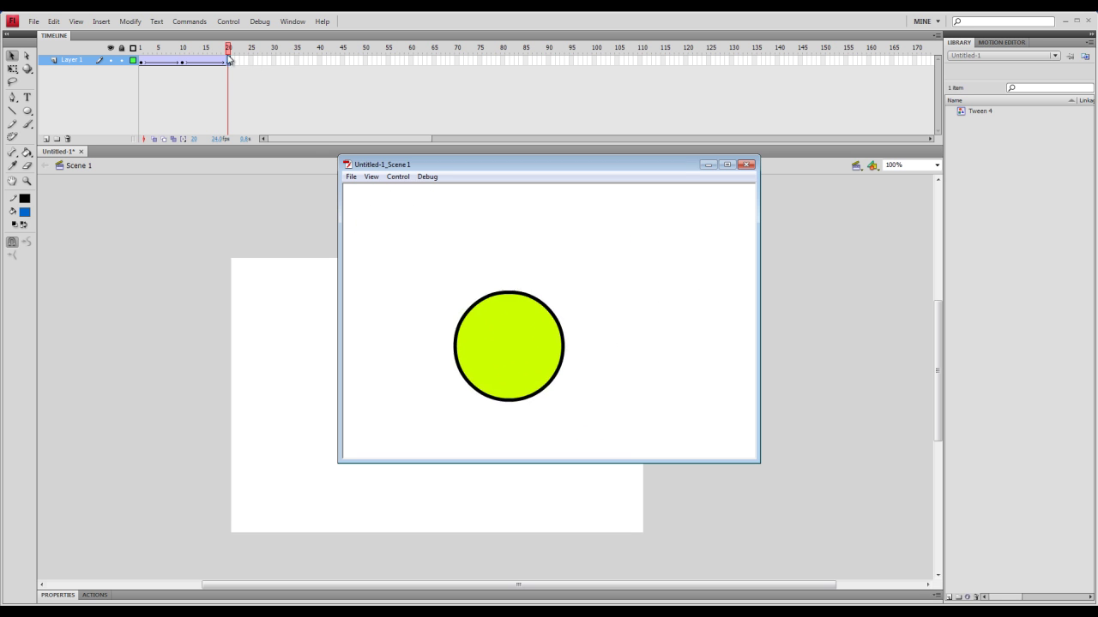
# Close the test window and preview the tween by scrubbing and playing it on stage.
pyautogui.click(745, 166)
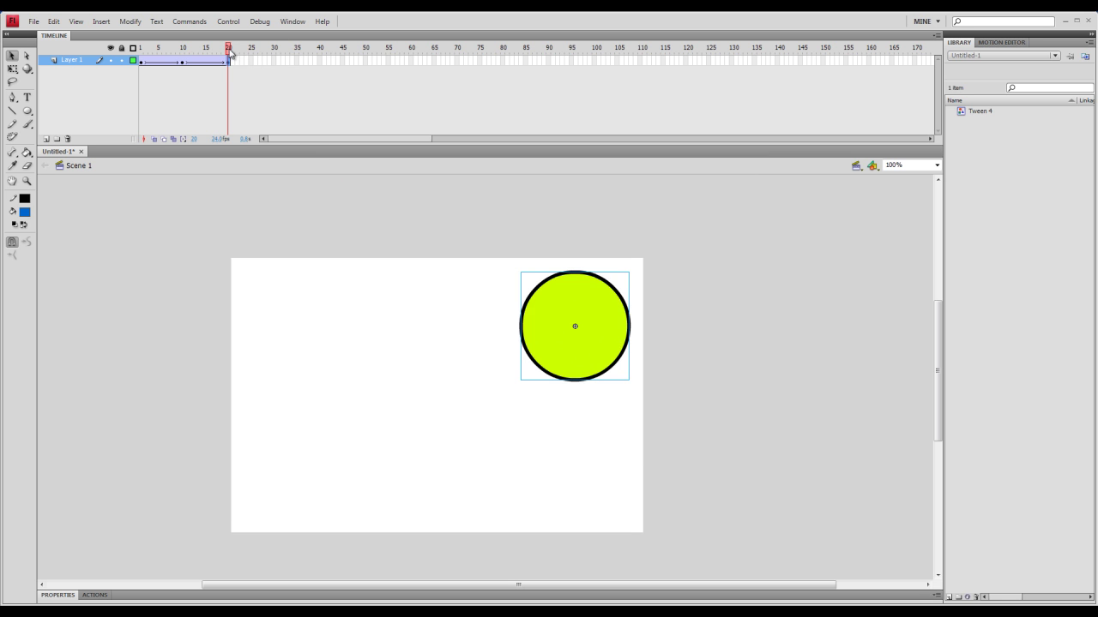
pyautogui.moveTo(230, 51)
pyautogui.mouseDown()
pyautogui.moveTo(140, 50)
pyautogui.moveTo(230, 53)
pyautogui.mouseUp()
pyautogui.press('Return')
pyautogui.click(229, 60)
pyautogui.moveTo(228, 49); pyautogui.dragTo(132, 51)
# Move the ball off-stage top-left at frame 1 and top-right at frame 20, then test the scene.
pyautogui.click(321, 316)
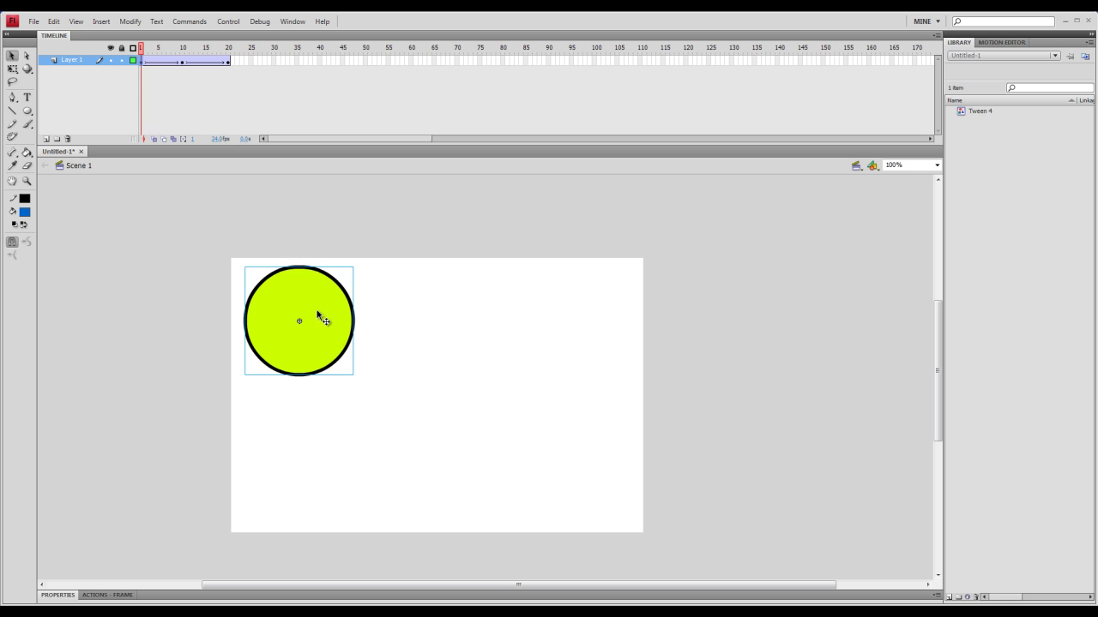
pyautogui.moveTo(336, 345); pyautogui.dragTo(222, 234)
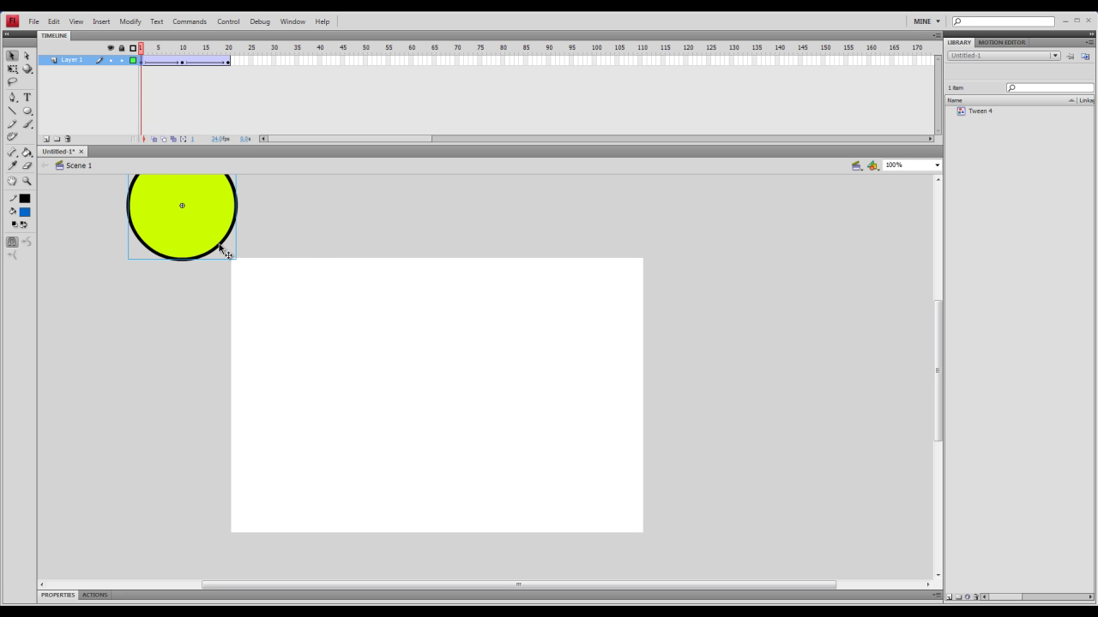
pyautogui.click(227, 62)
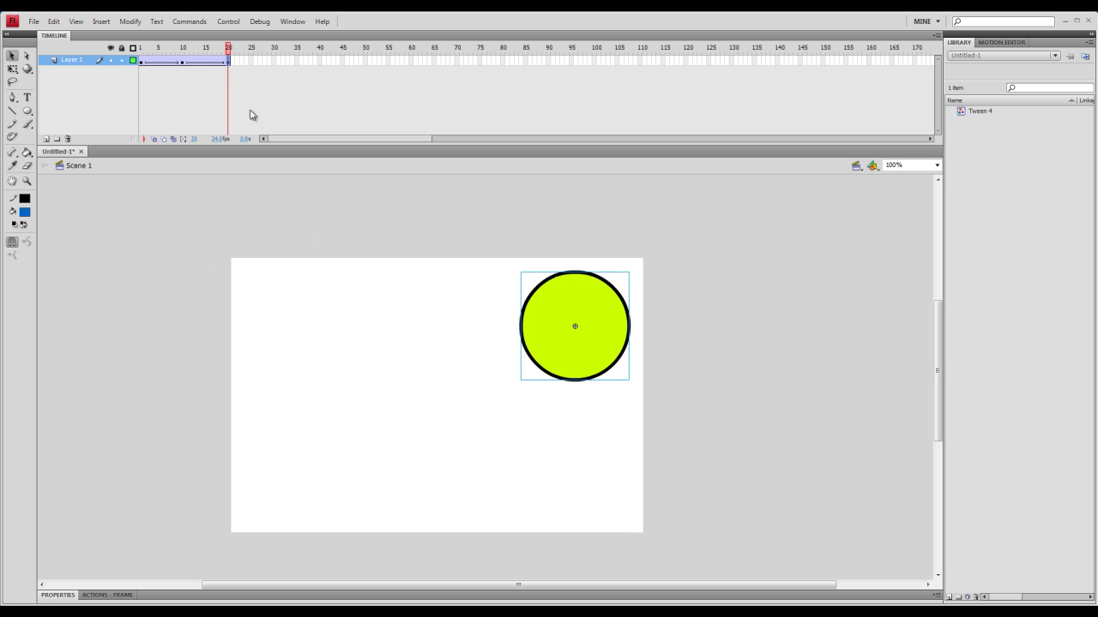
pyautogui.moveTo(559, 370); pyautogui.dragTo(669, 250)
pyautogui.click(229, 21)
pyautogui.click(275, 121)
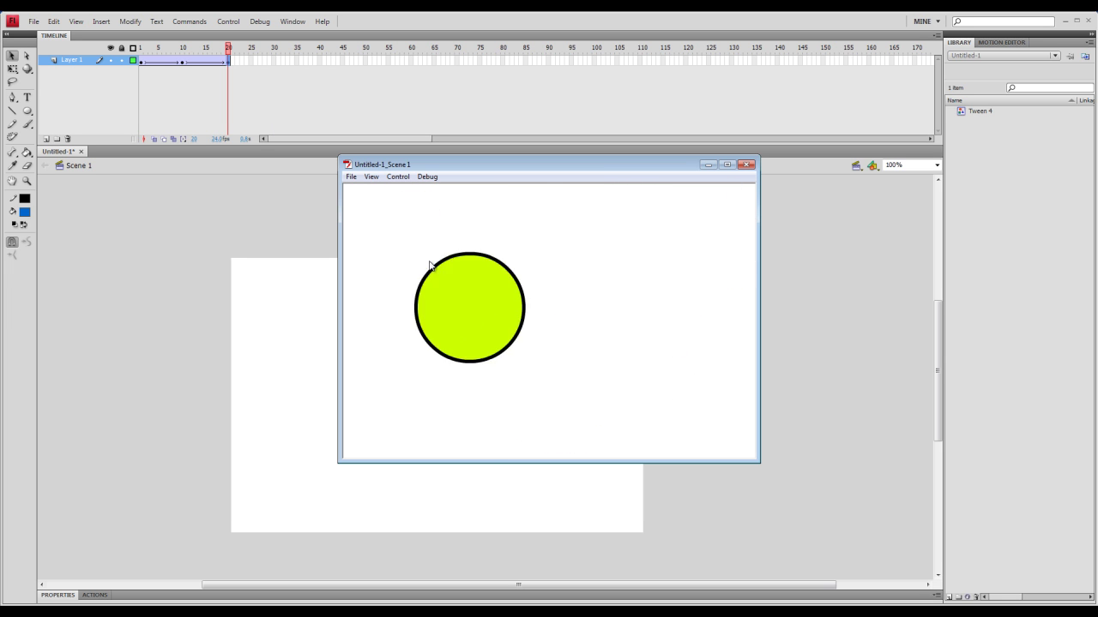
# Close the test preview and insert frames to lengthen the ball's tween to about frame 28.
pyautogui.hotkey('ctrl', 'w')
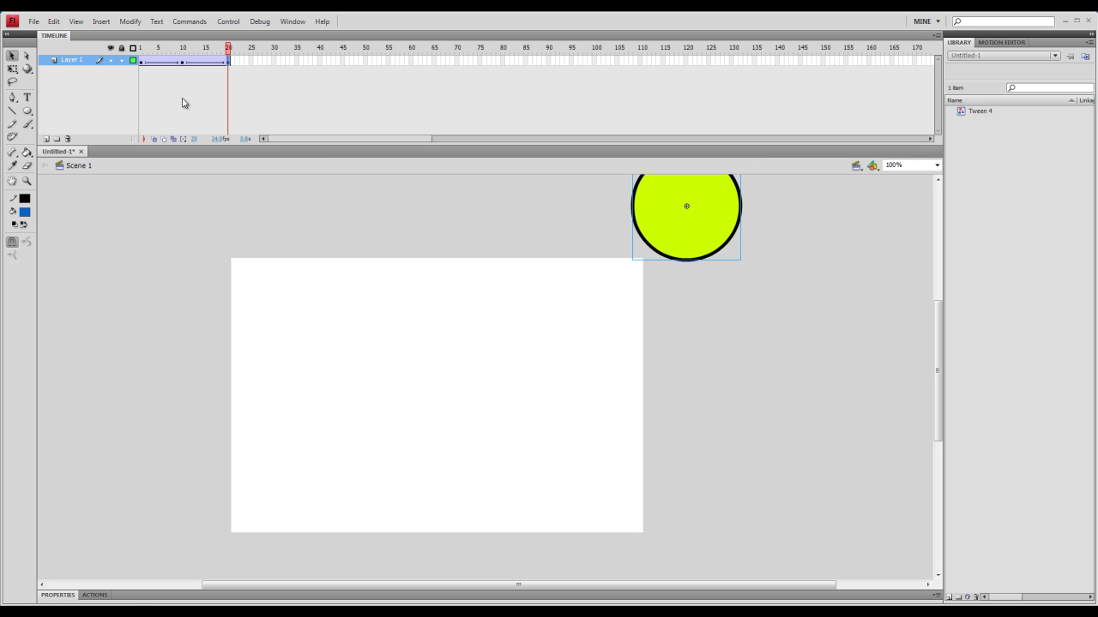
pyautogui.click(176, 64)
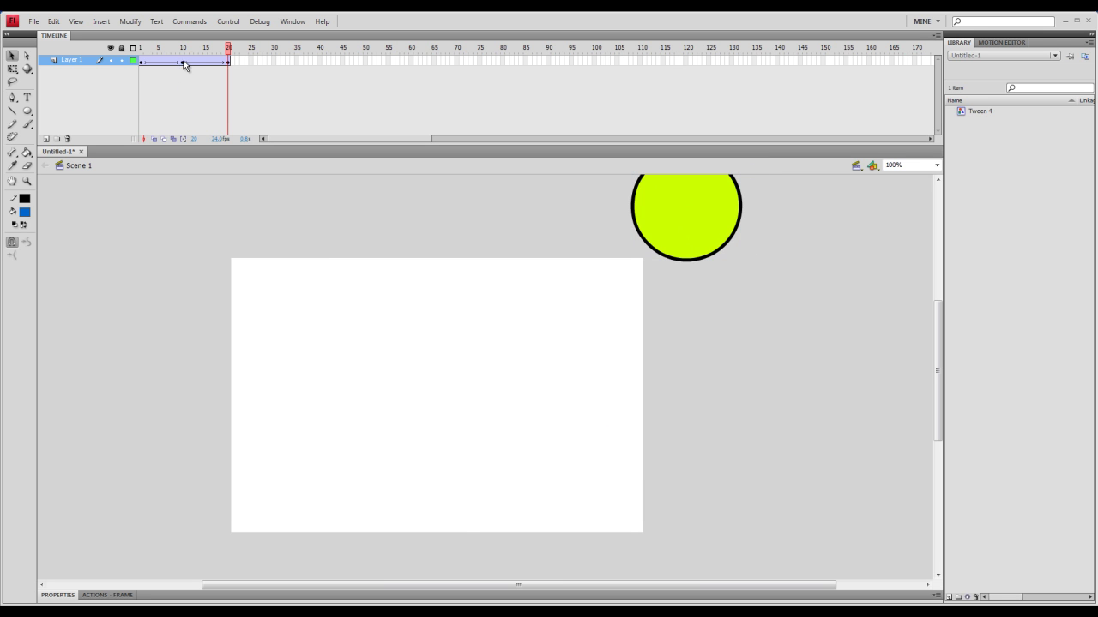
pyautogui.moveTo(184, 64); pyautogui.dragTo(149, 66)
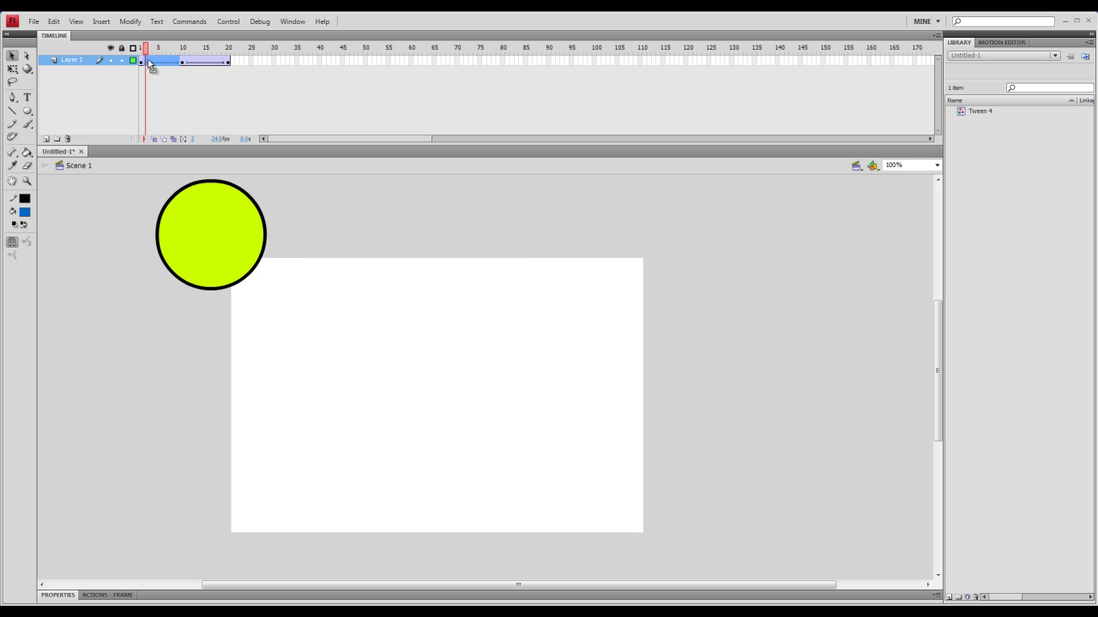
pyautogui.rightClick(160, 60)
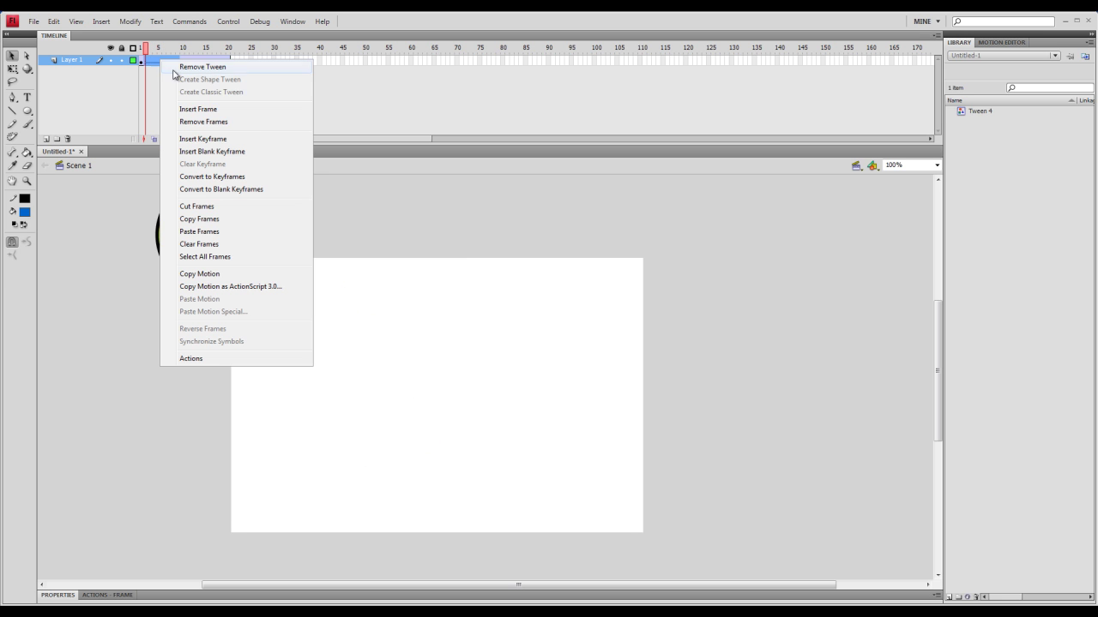
pyautogui.click(198, 110)
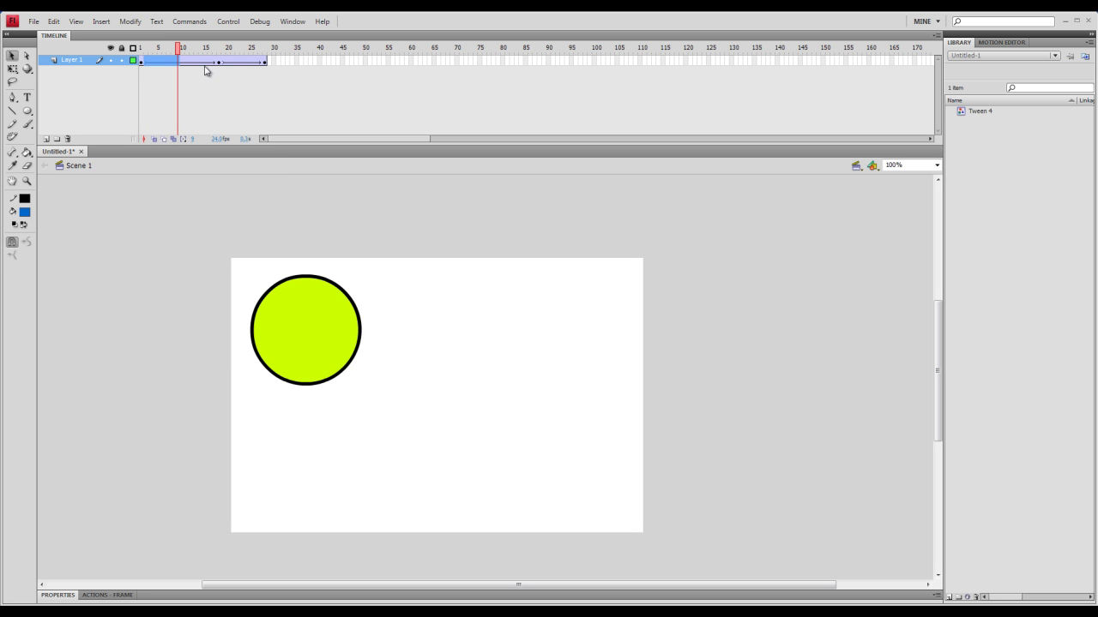
# Insert a keyframe across frames 2–17, undoing an accidental blank keyframe.
pyautogui.click(220, 90)
pyautogui.moveTo(215, 62); pyautogui.dragTo(145, 62)
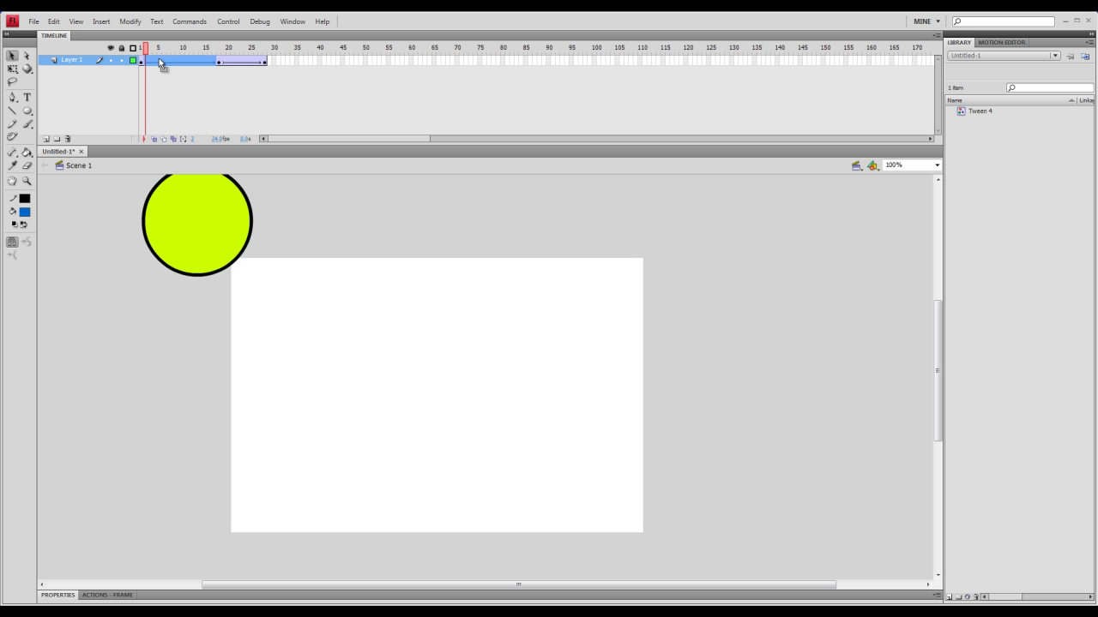
pyautogui.rightClick(159, 62)
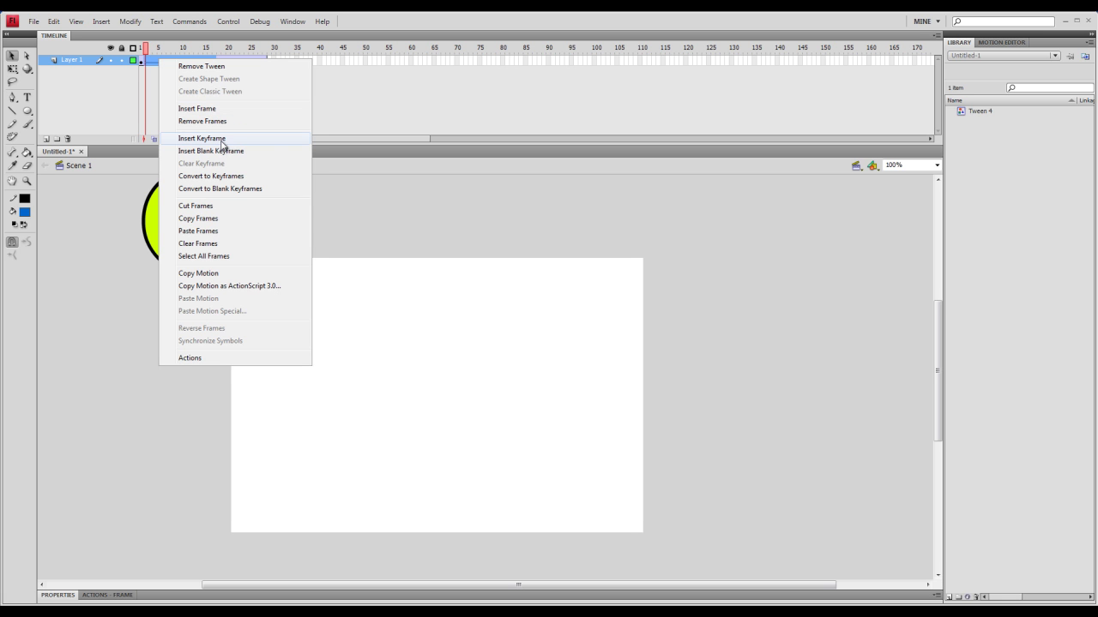
pyautogui.click(222, 140)
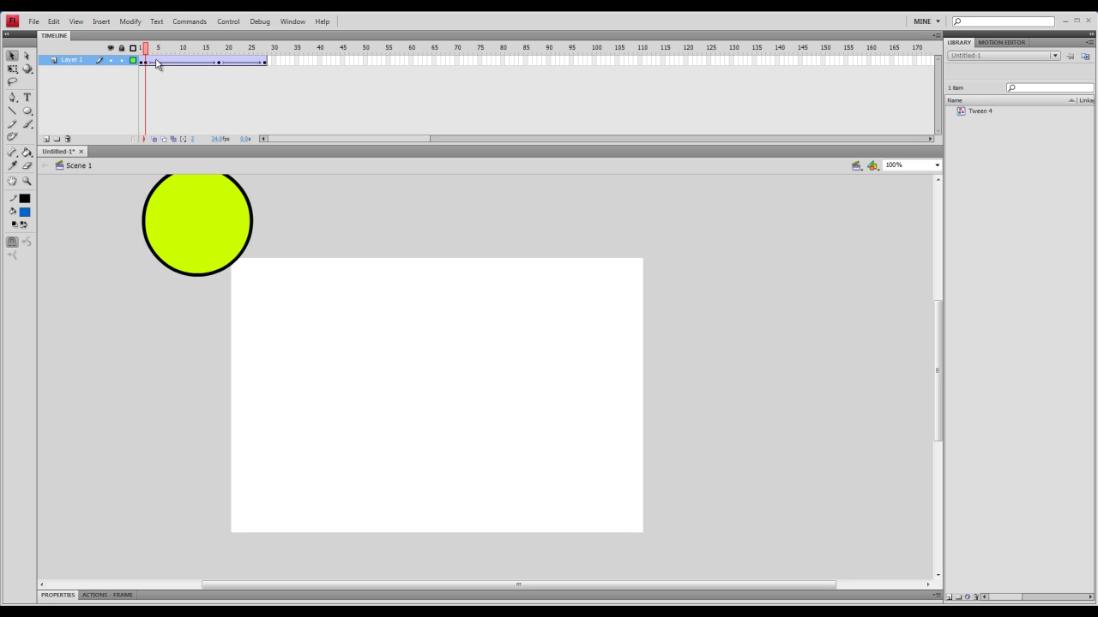
pyautogui.click(157, 63)
pyautogui.click(157, 64)
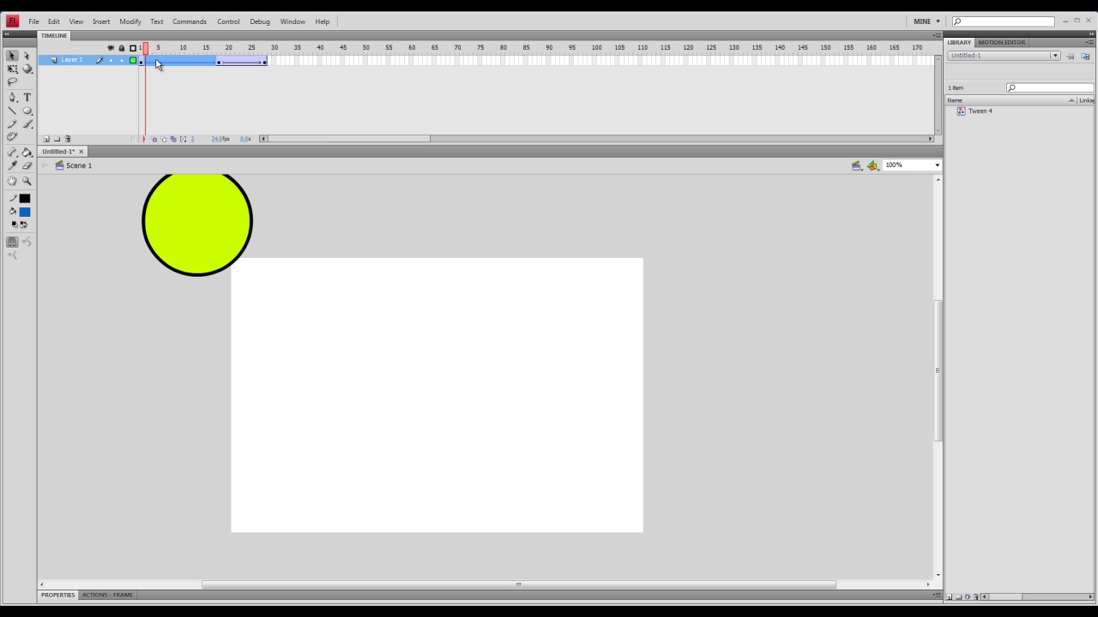
pyautogui.rightClick(179, 60)
pyautogui.click(224, 150)
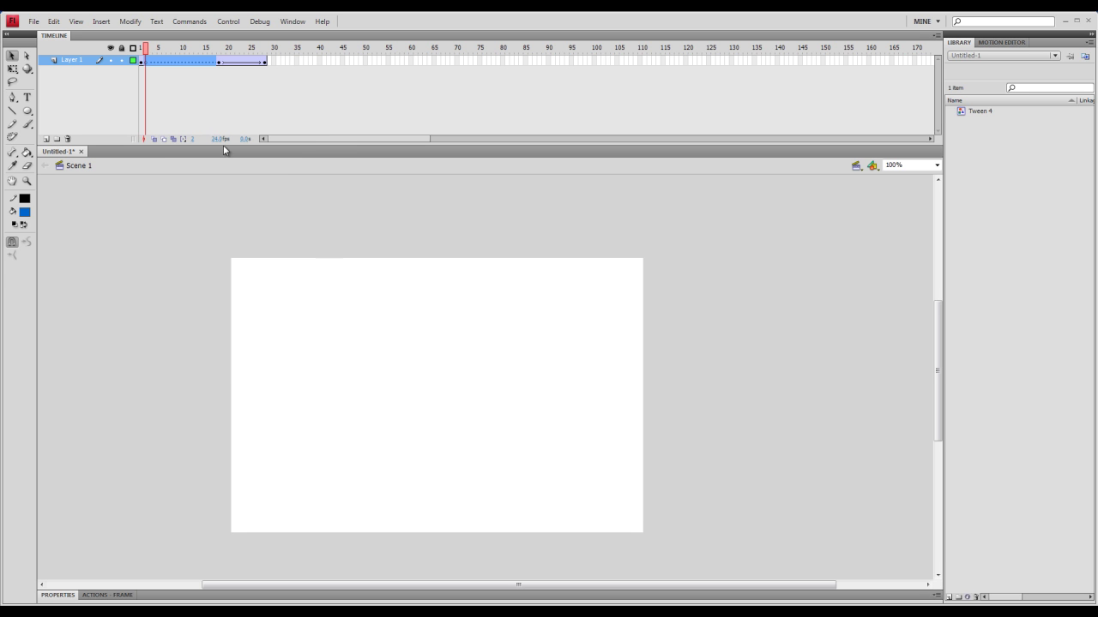
pyautogui.hotkey('ctrl', 'z')
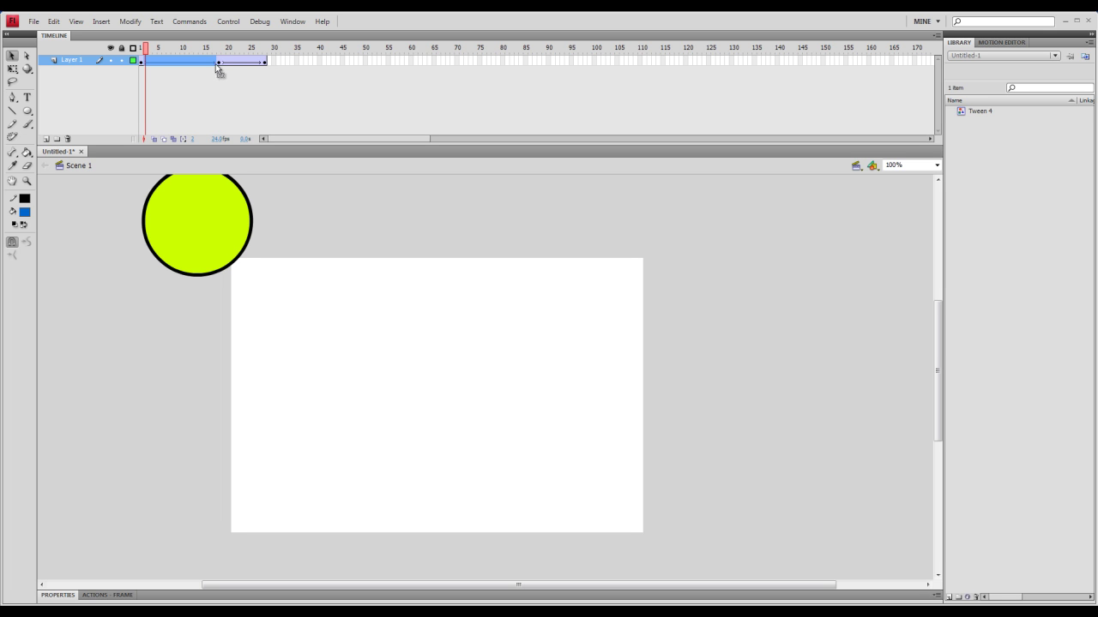
# Check frames 17 and 4, then insert frames at frame 27 to extend the animation to frame 37.
pyautogui.click(217, 65)
pyautogui.click(157, 65)
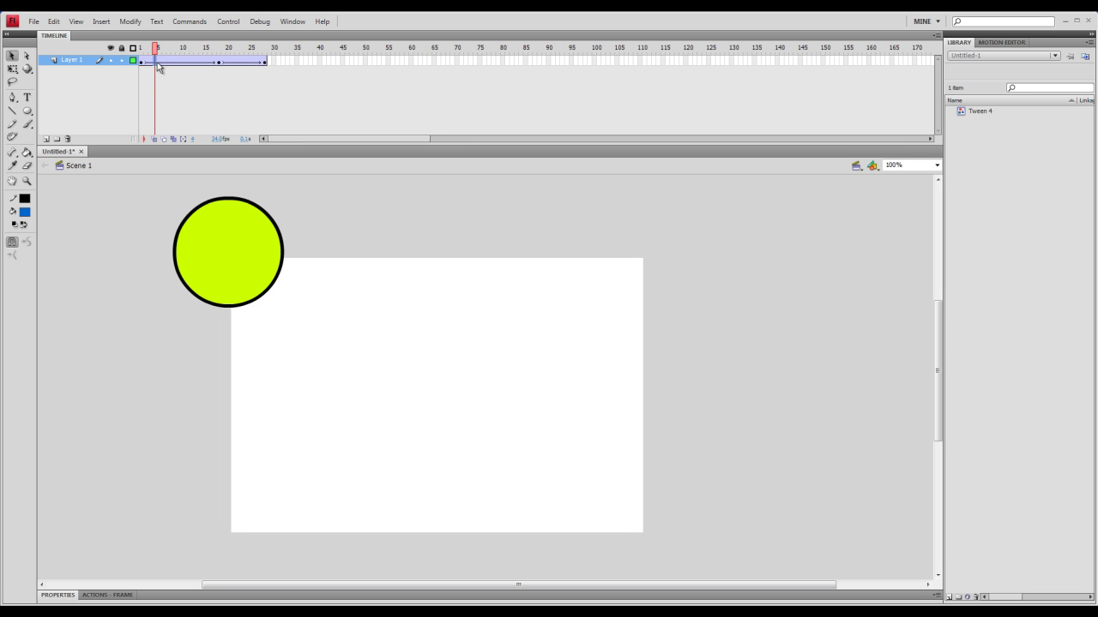
pyautogui.moveTo(229, 60); pyautogui.dragTo(260, 61)
pyautogui.rightClick(259, 61)
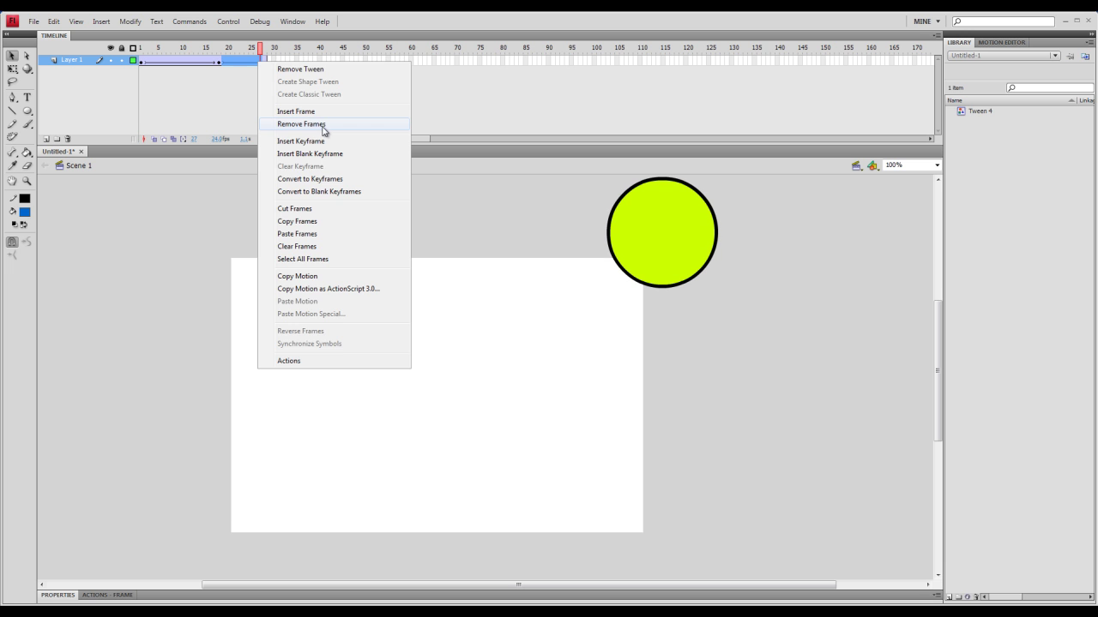
pyautogui.click(309, 112)
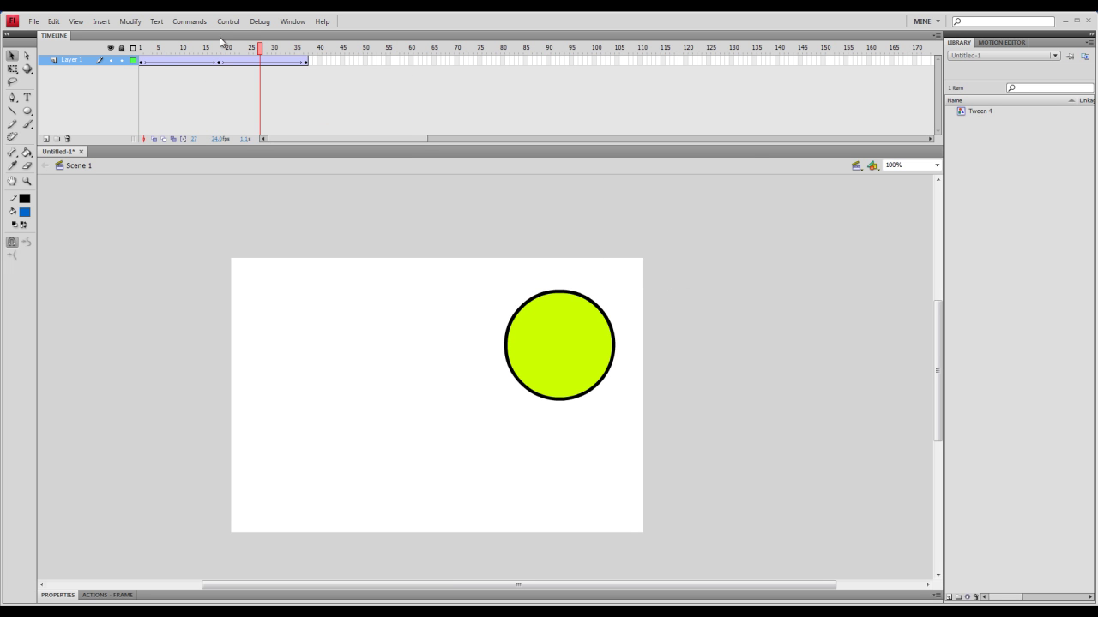
# Test-play the scene and close the test window.
pyautogui.click(228, 22)
pyautogui.click(269, 118)
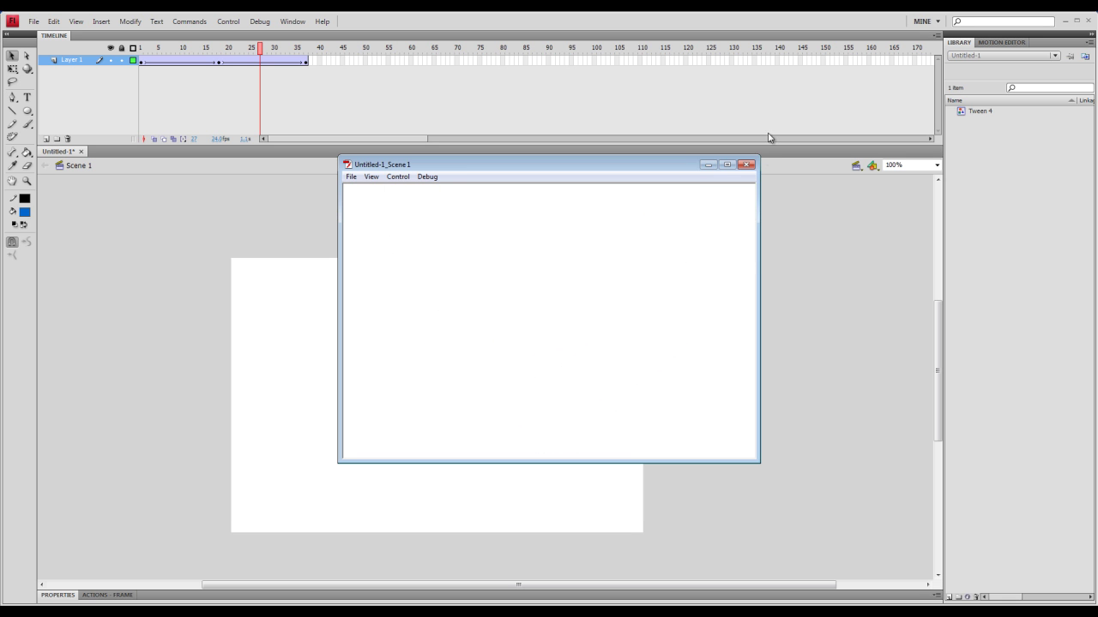
pyautogui.click(746, 164)
# At frame 18, squash the ball vertically into a wide ellipse with Free Transform and test it.
pyautogui.click(220, 63)
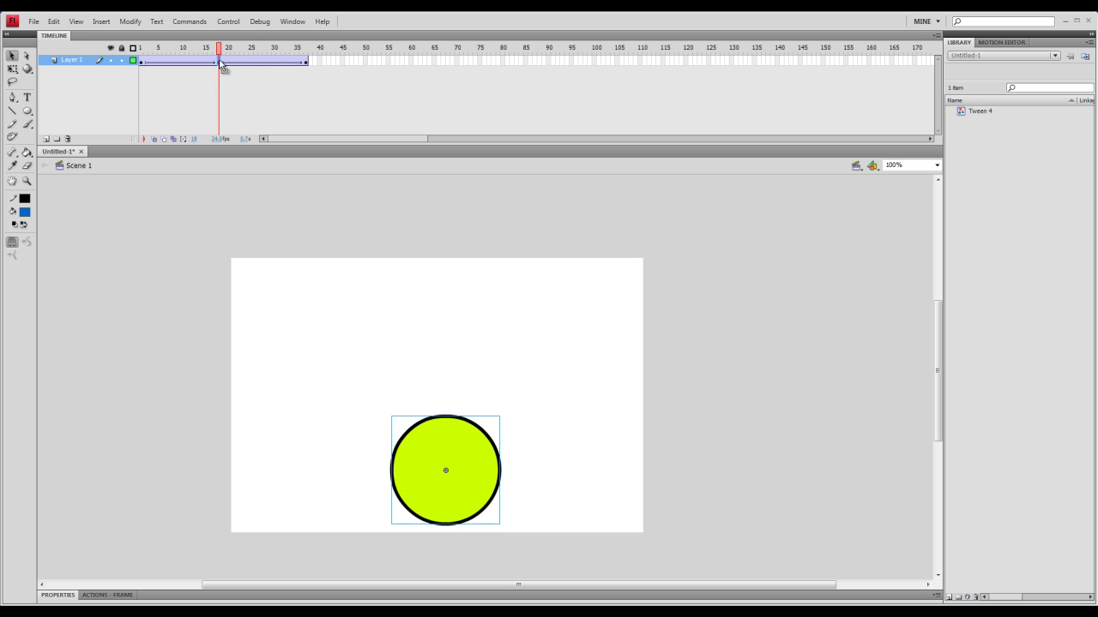
pyautogui.click(12, 68)
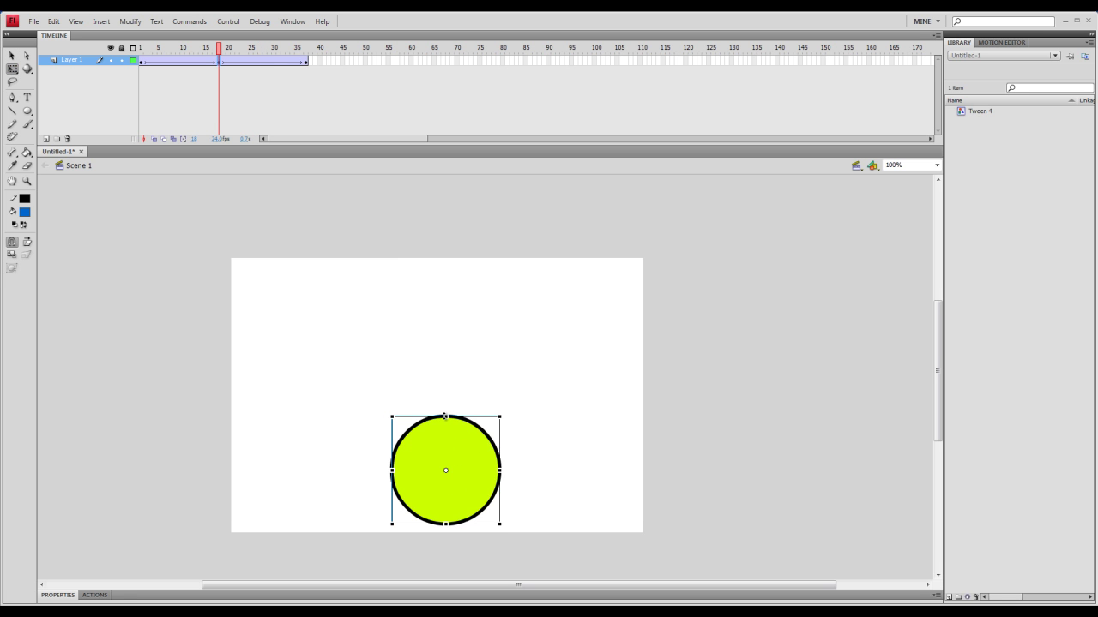
pyautogui.moveTo(445, 416); pyautogui.dragTo(463, 486)
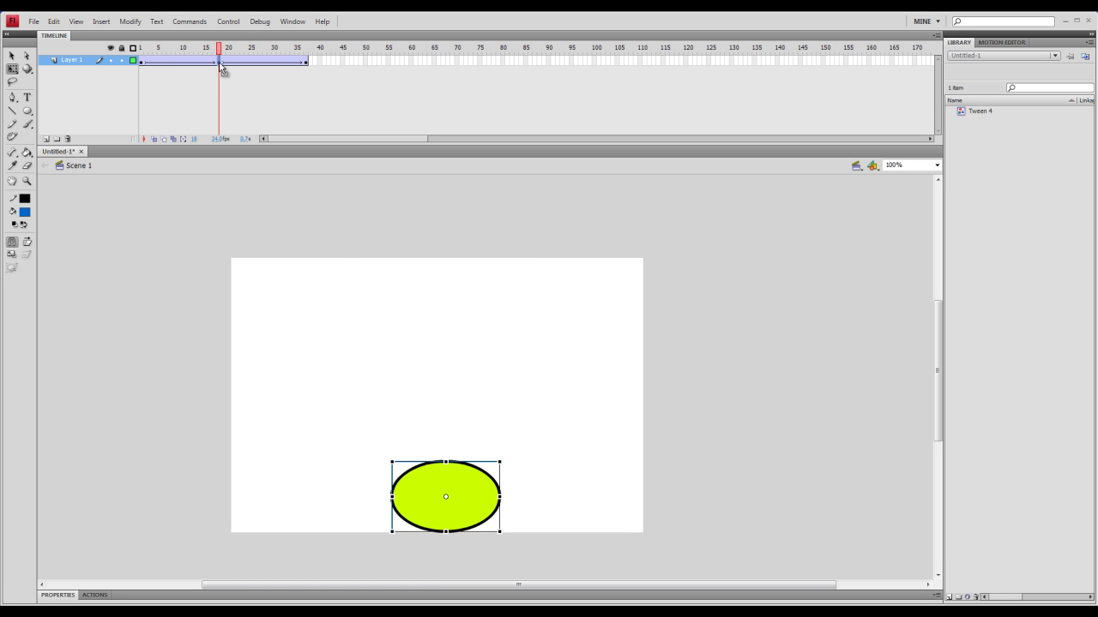
pyautogui.click(233, 21)
pyautogui.click(299, 120)
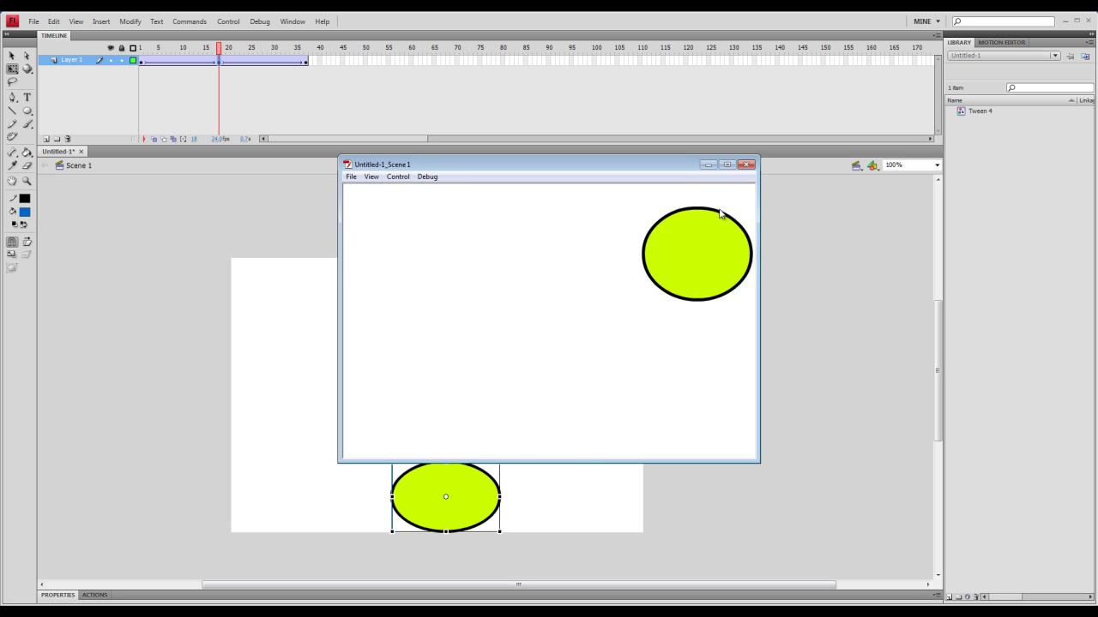
pyautogui.click(746, 165)
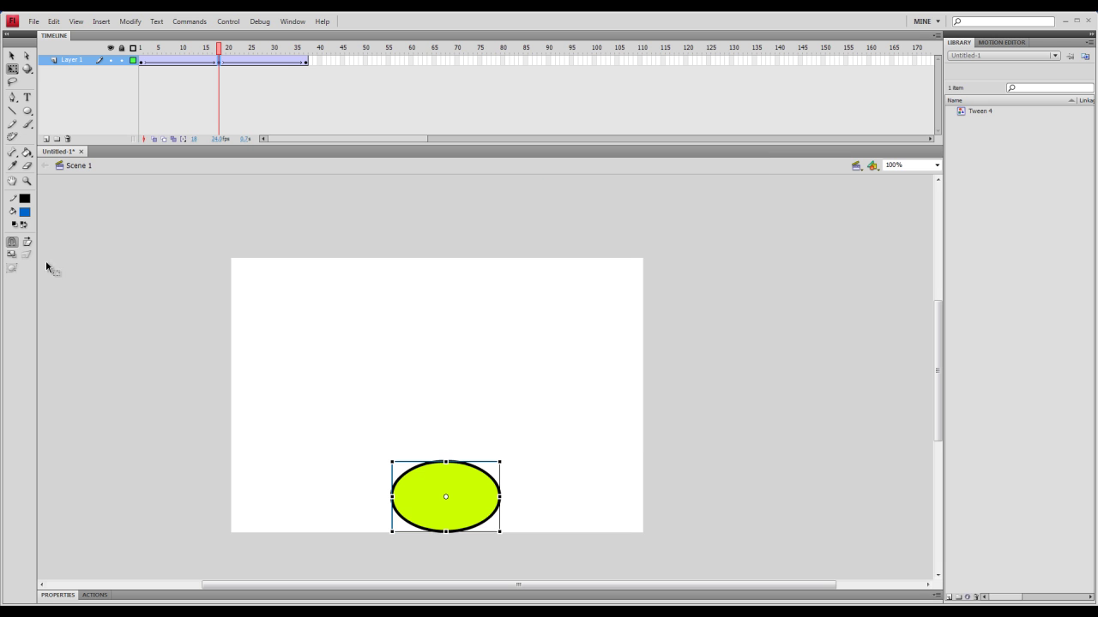
# Review the squash by jumping between frames 37, 18 and 1 and scrubbing the timeline.
pyautogui.click(307, 61)
pyautogui.click(214, 62)
pyautogui.click(144, 63)
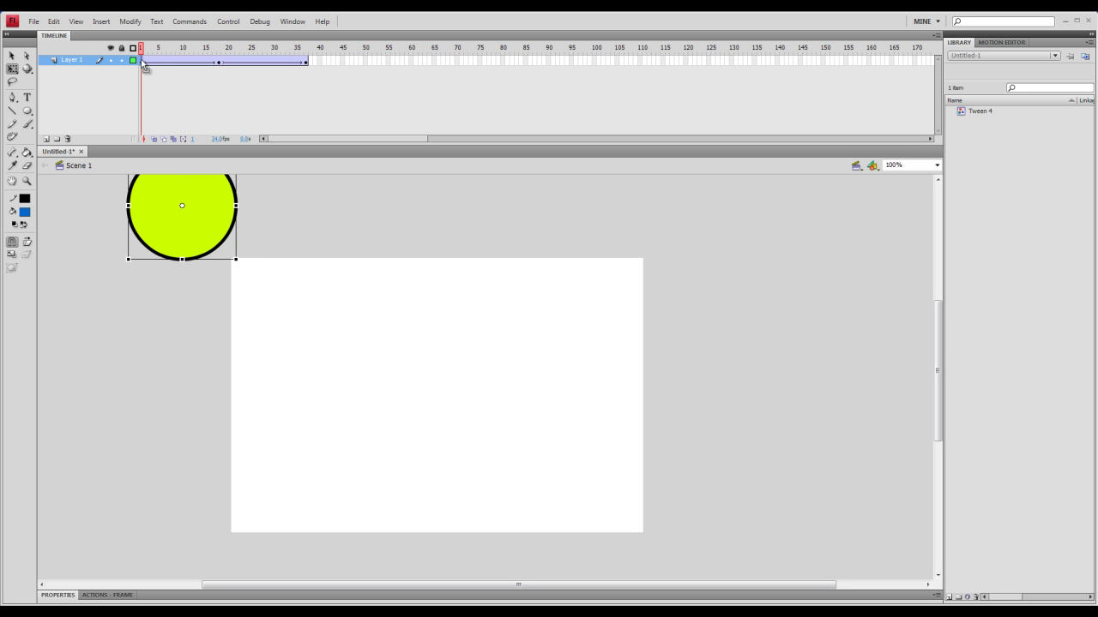
pyautogui.click(221, 62)
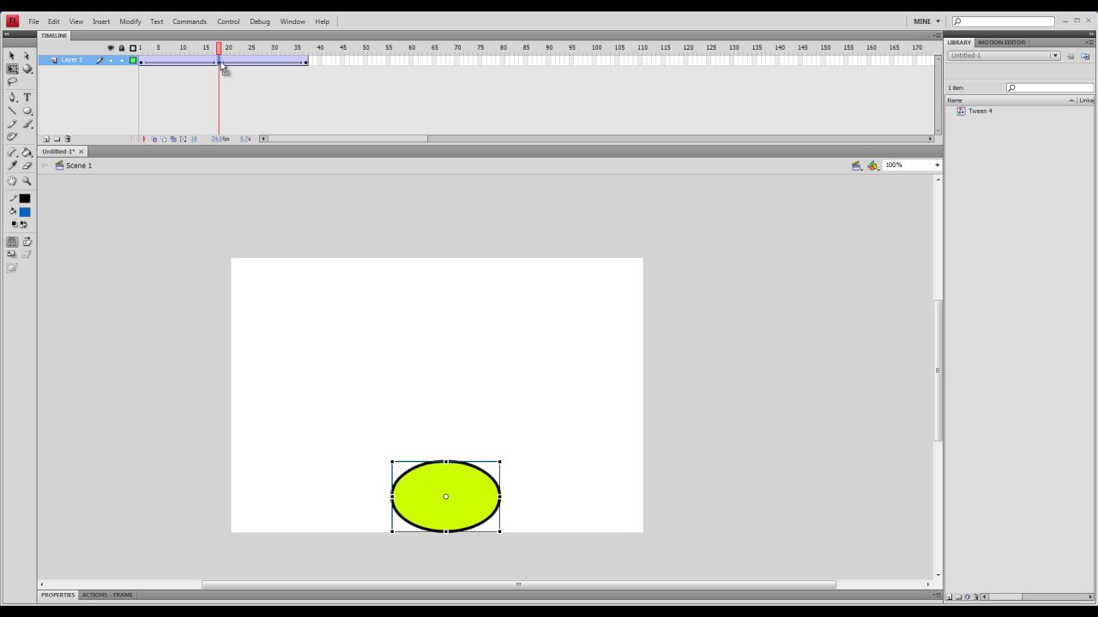
pyautogui.moveTo(222, 52); pyautogui.dragTo(276, 73)
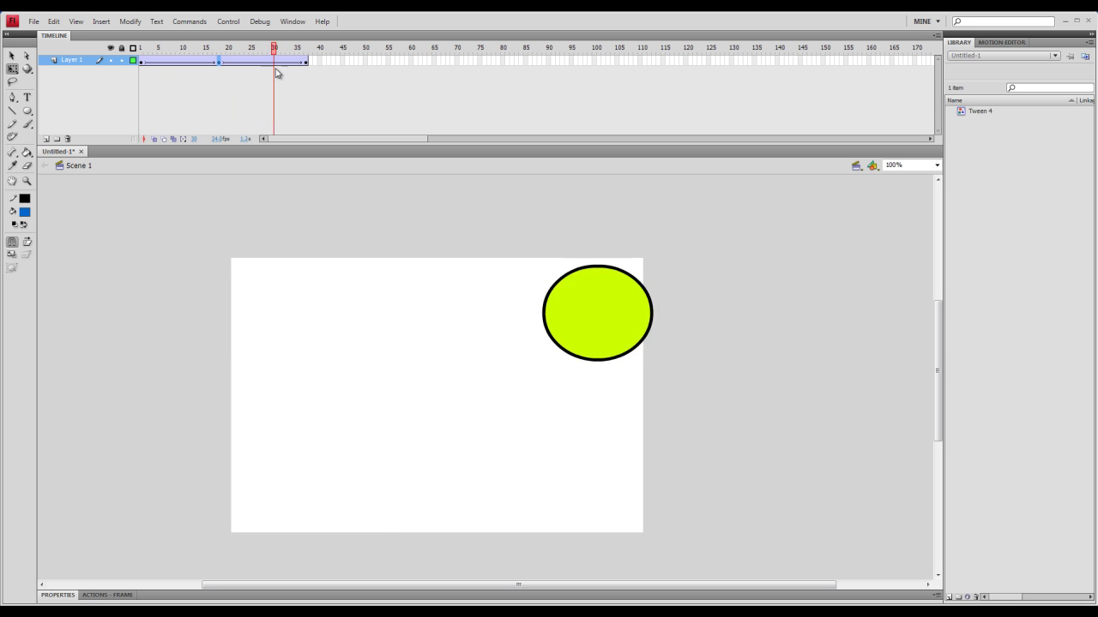
# Add a new Layer 8 and brush a blue loop at the stage's lower-left on frame 1.
pyautogui.click(46, 138)
pyautogui.click(143, 62)
pyautogui.click(27, 124)
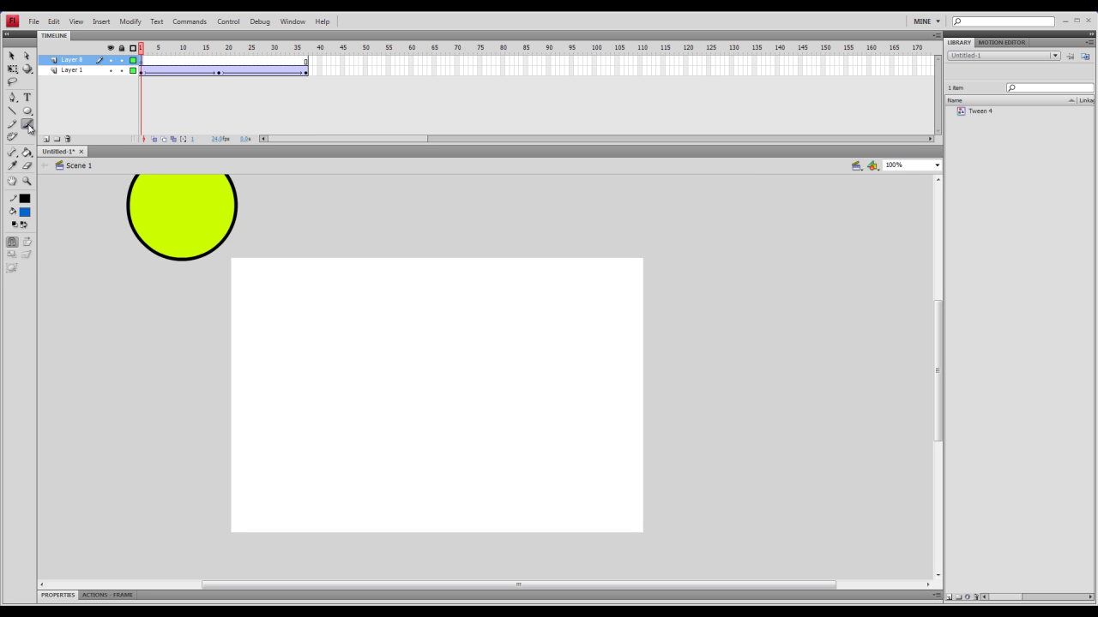
pyautogui.moveTo(230, 470)
pyautogui.mouseDown()
pyautogui.moveTo(194, 486)
pyautogui.moveTo(268, 491)
pyautogui.moveTo(199, 468)
pyautogui.mouseUp()
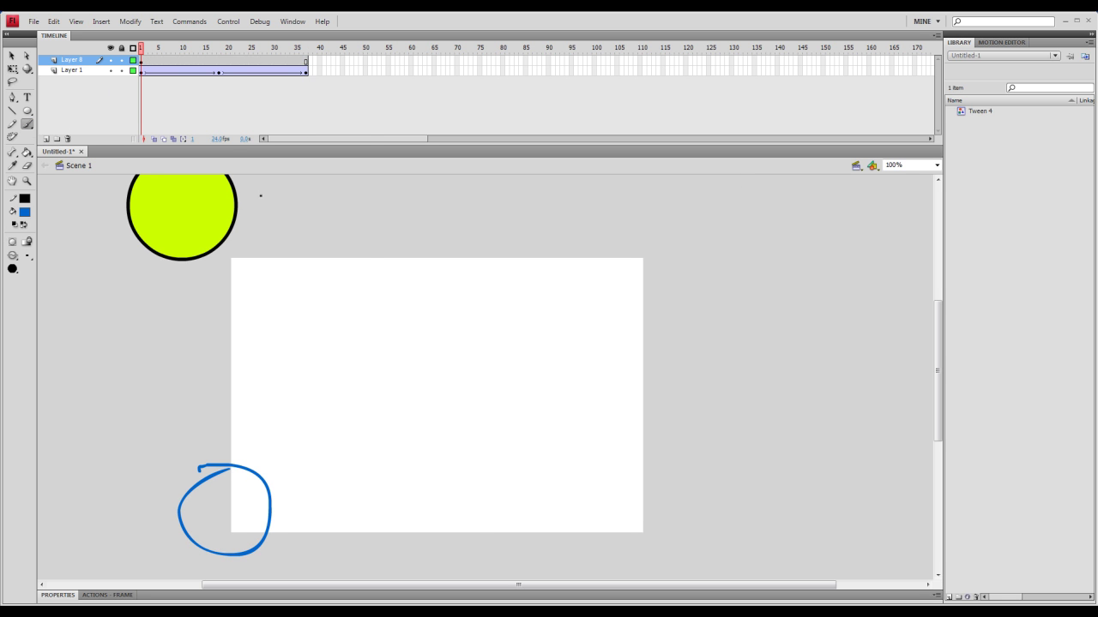
# Add Layer 8 keyframes at frames 18 and 37, painting a blue loop in each.
pyautogui.click(219, 61)
pyautogui.rightClick(219, 62)
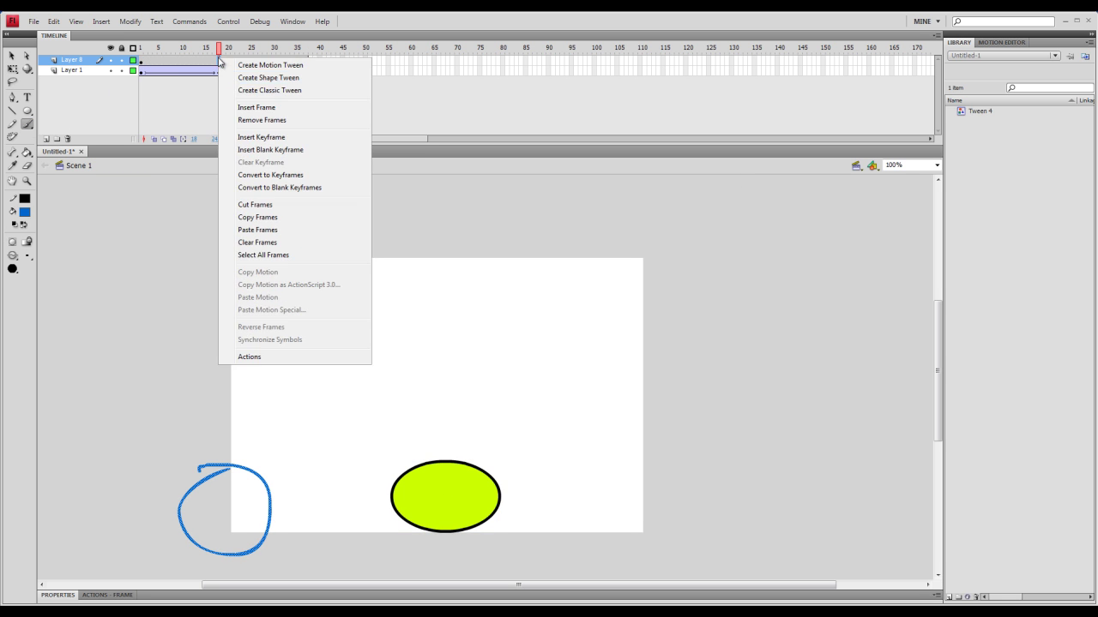
pyautogui.click(269, 137)
pyautogui.moveTo(441, 321)
pyautogui.mouseDown()
pyautogui.moveTo(483, 361)
pyautogui.moveTo(438, 325)
pyautogui.mouseUp()
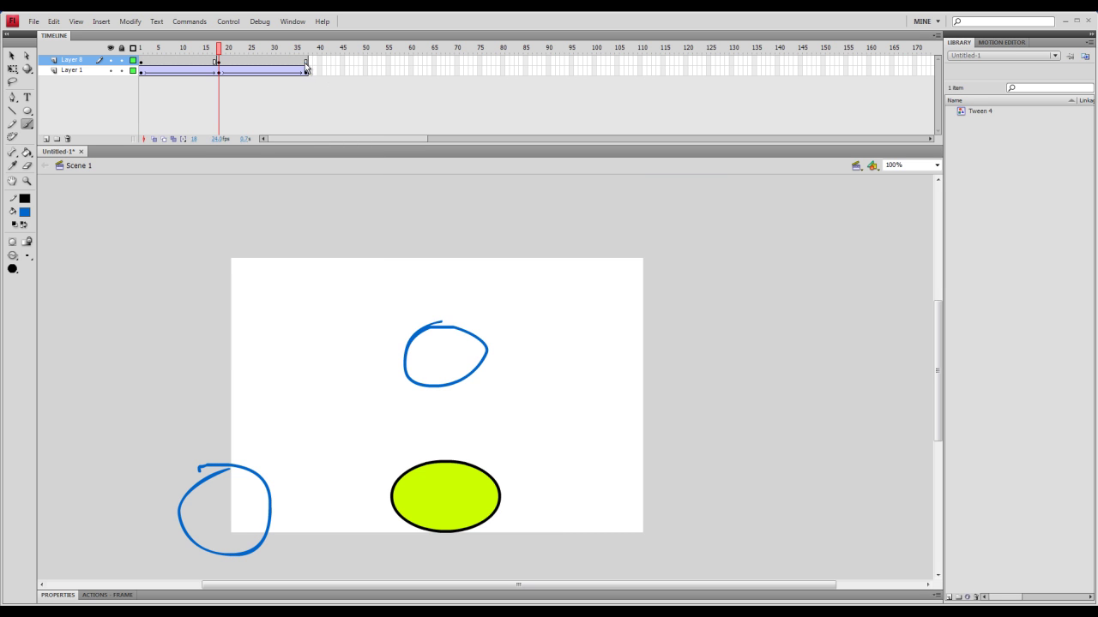
pyautogui.click(307, 61)
pyautogui.rightClick(307, 60)
pyautogui.click(358, 139)
pyautogui.moveTo(633, 478)
pyautogui.mouseDown()
pyautogui.moveTo(695, 494)
pyautogui.moveTo(641, 494)
pyautogui.mouseUp()
# Play the animation, then review it at frames 18 and 7 and by scrubbing.
pyautogui.press('Return')
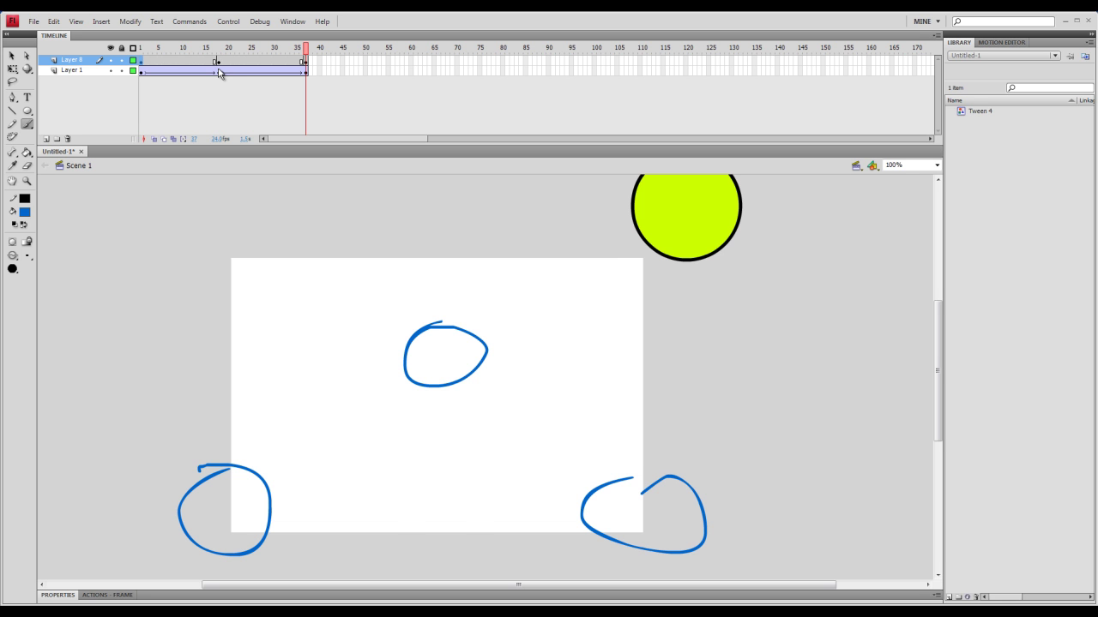
pyautogui.click(218, 71)
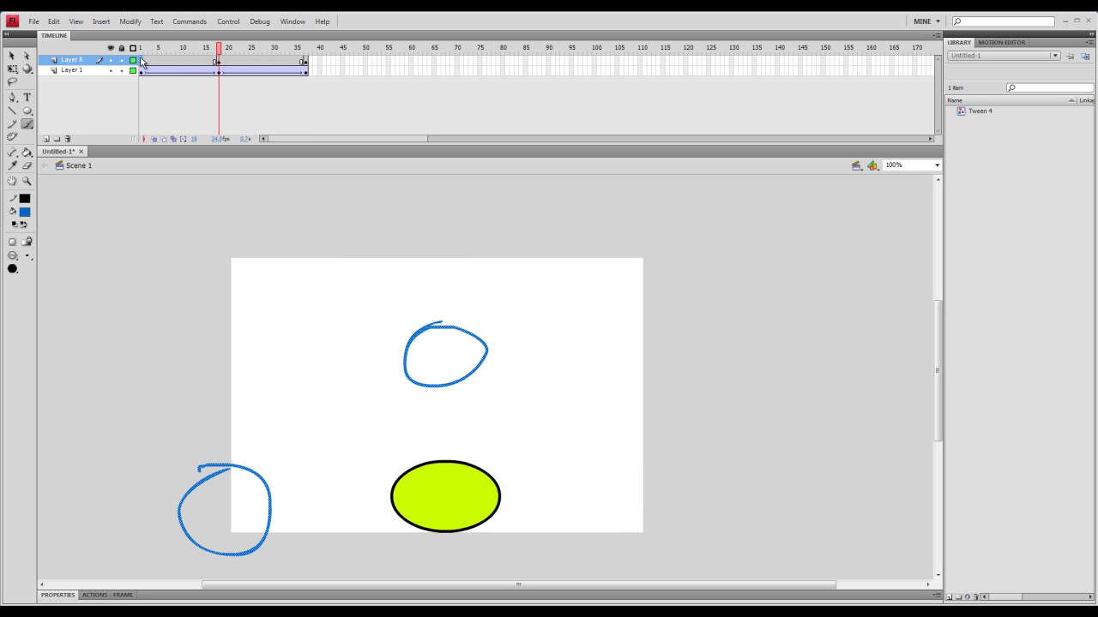
pyautogui.click(172, 64)
pyautogui.moveTo(172, 63); pyautogui.dragTo(326, 129)
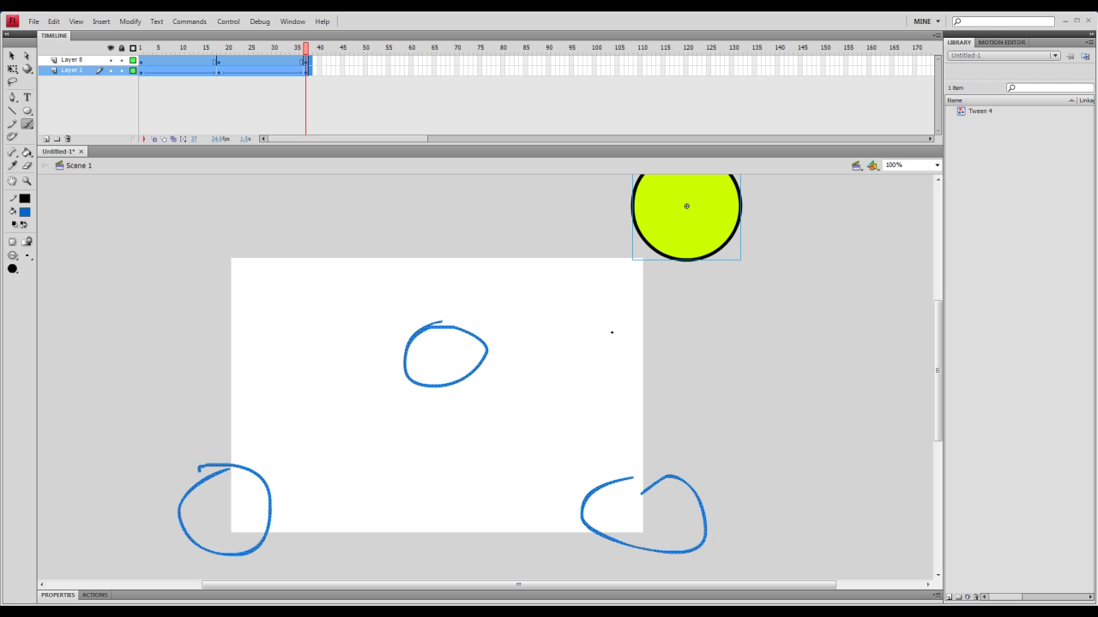
# Switch back to the Selection tool, then close Untitled-1 choosing No to discard changes.
pyautogui.click(12, 55)
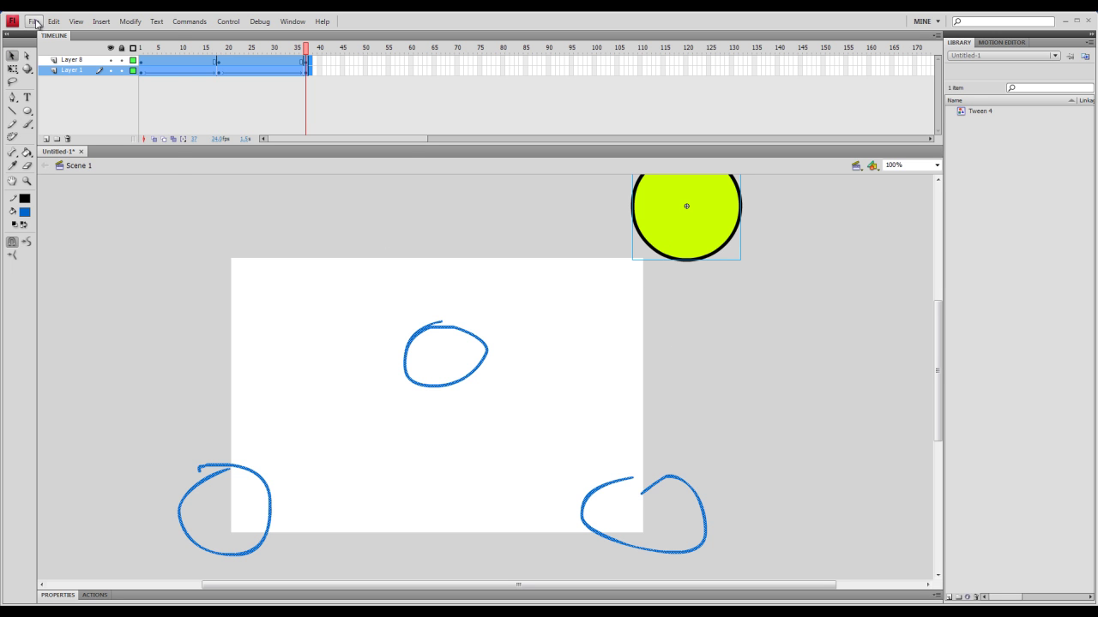
pyautogui.click(34, 21)
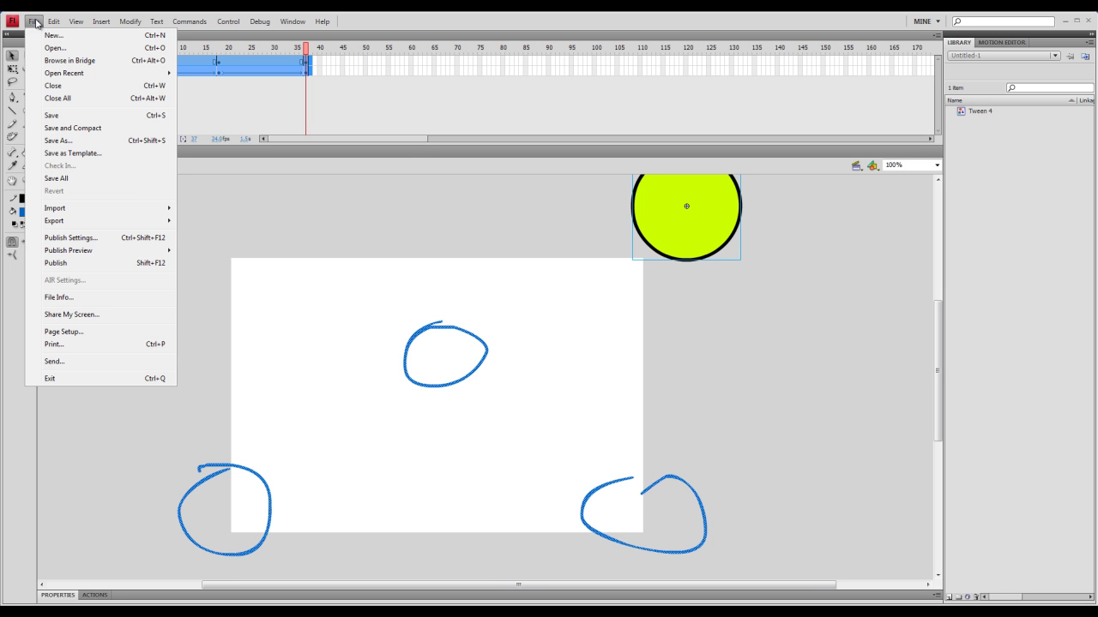
pyautogui.click(69, 85)
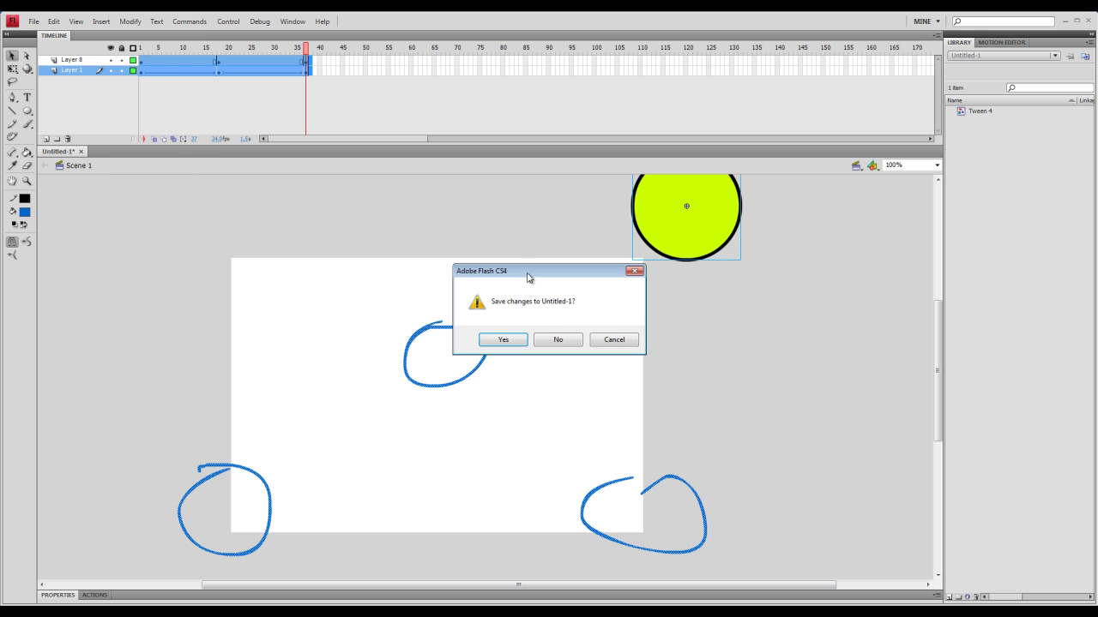
pyautogui.click(551, 336)
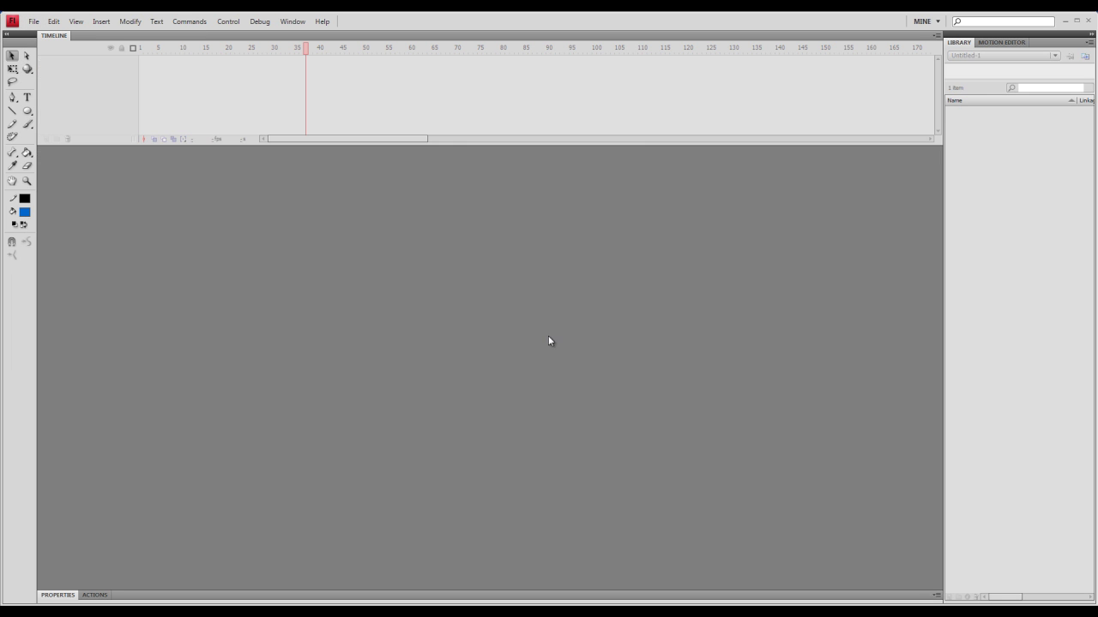